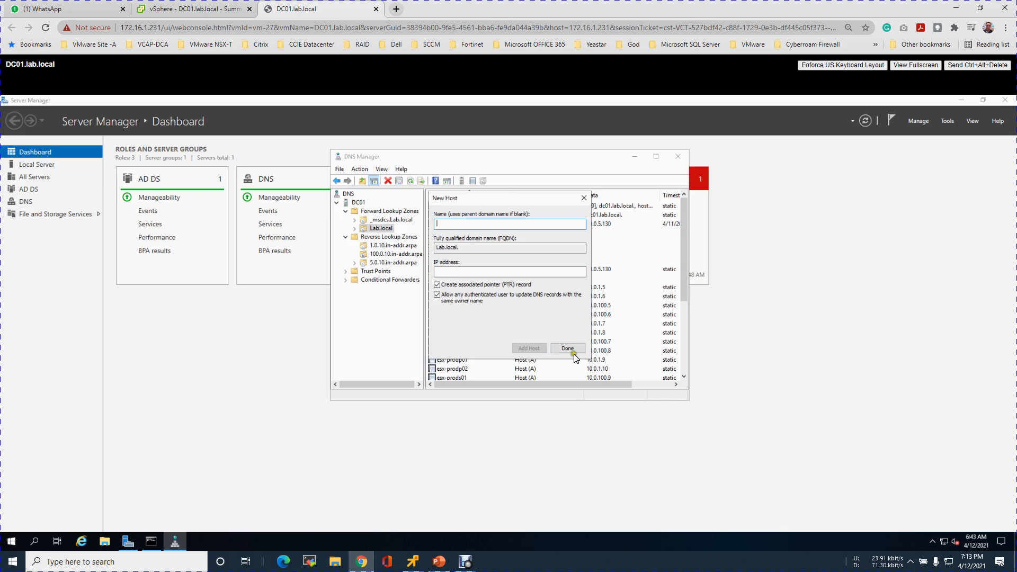
- Finish adding hosts and check the 10.0.1.30 and 10.0.1.31 pointer records in the 1.0.10.in-addr.arpa reverse zone
click(576, 351)
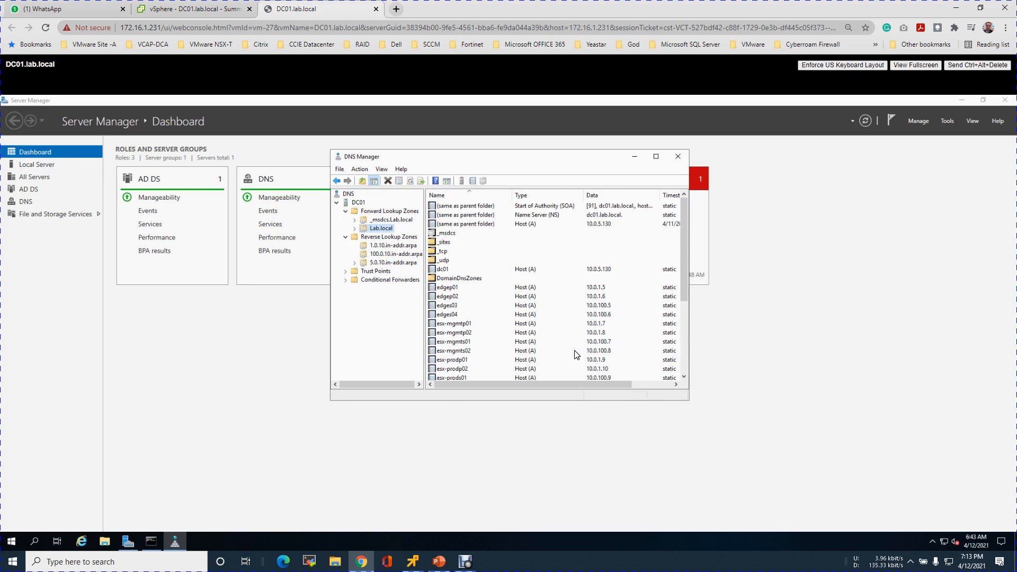
click(400, 246)
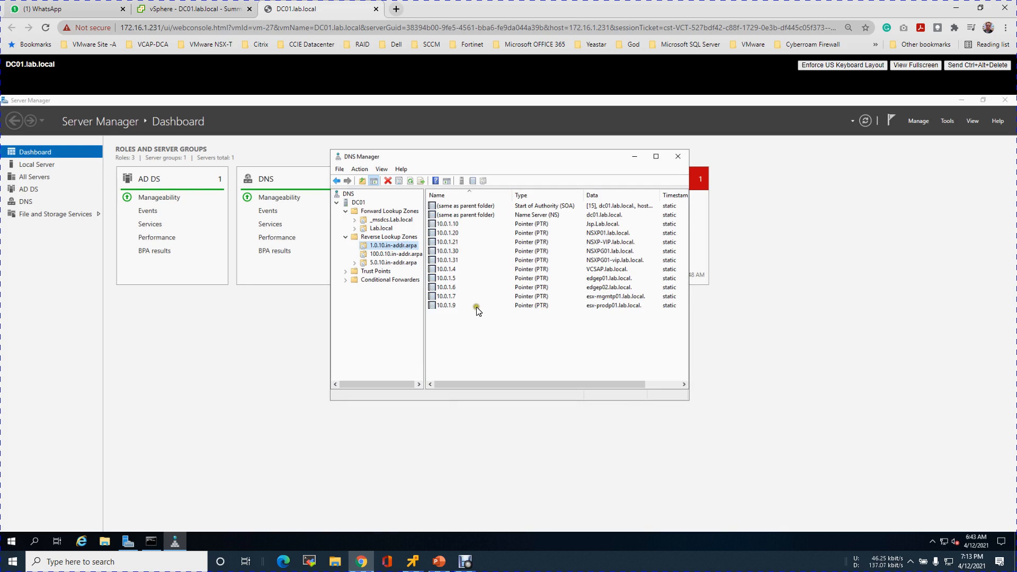
click(458, 252)
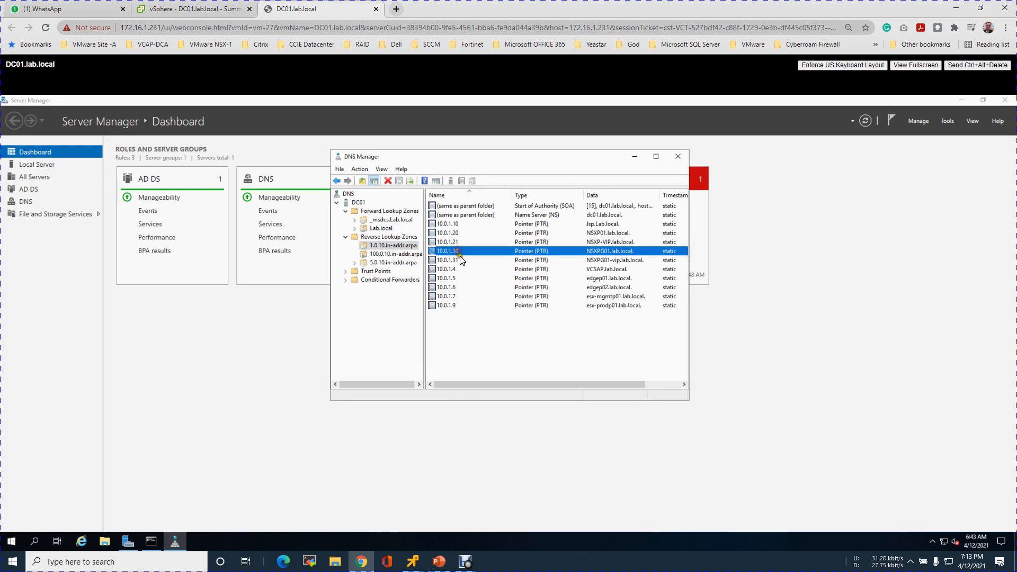
click(462, 260)
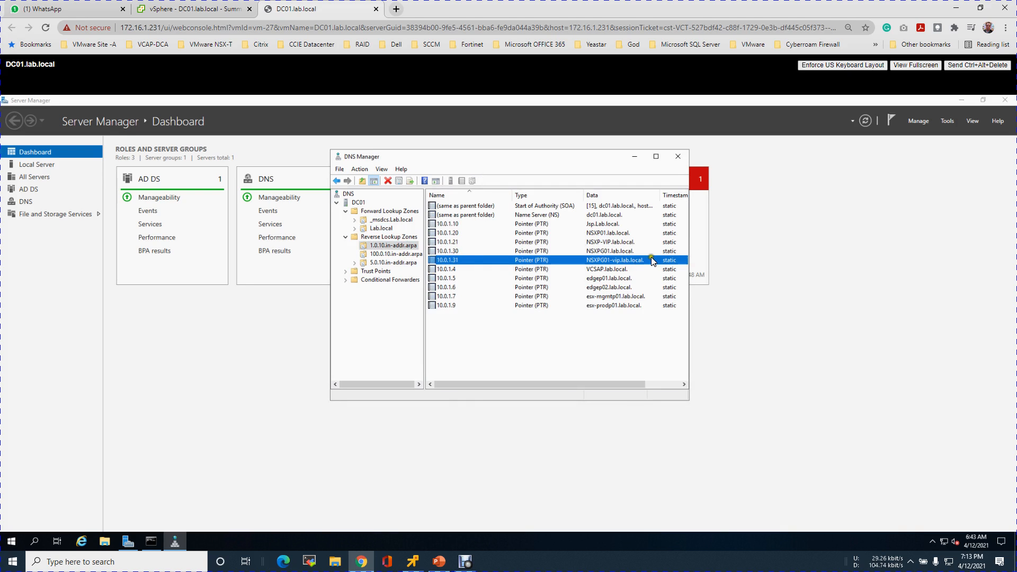
drag(658, 196, 668, 195)
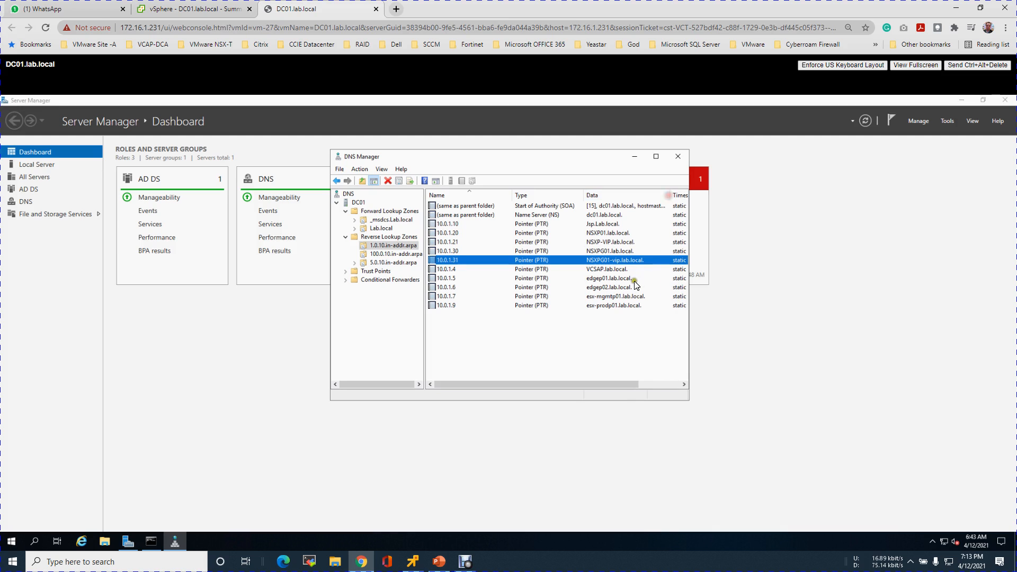
click(596, 341)
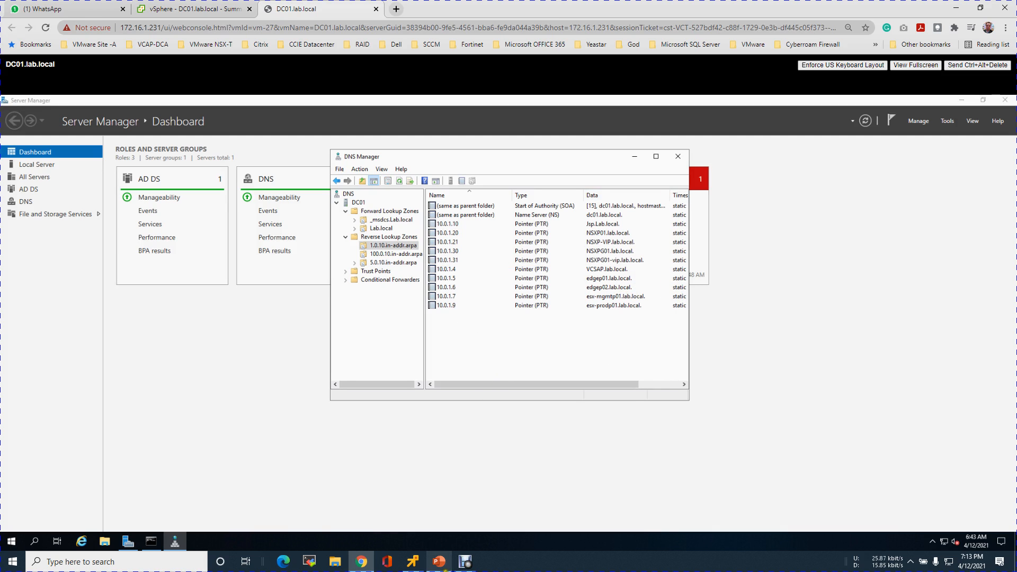
- Switch to PowerPoint to read the Site-A and Site-B IP address scheme slides, and return to the DC01 console
click(444, 565)
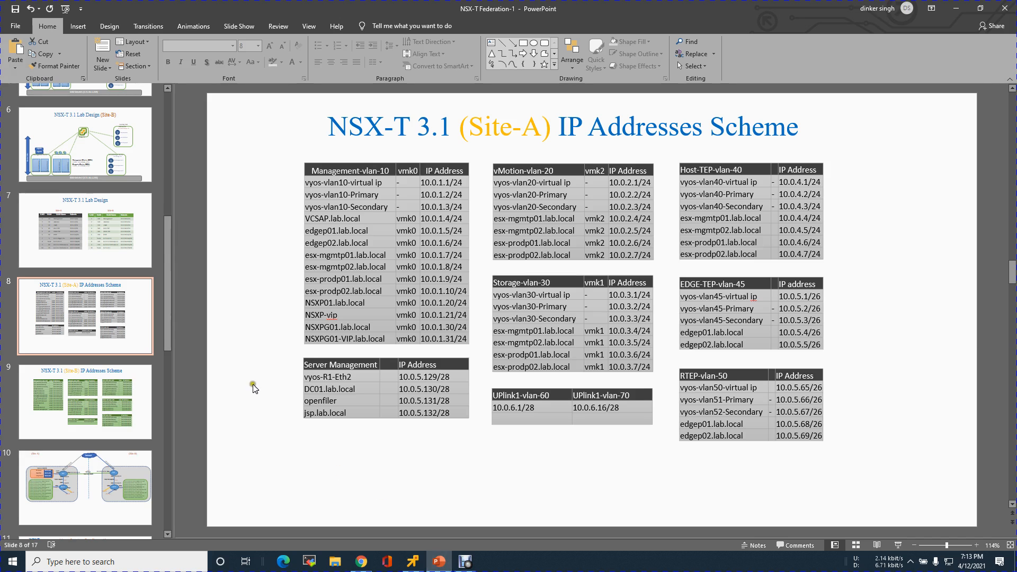
click(118, 386)
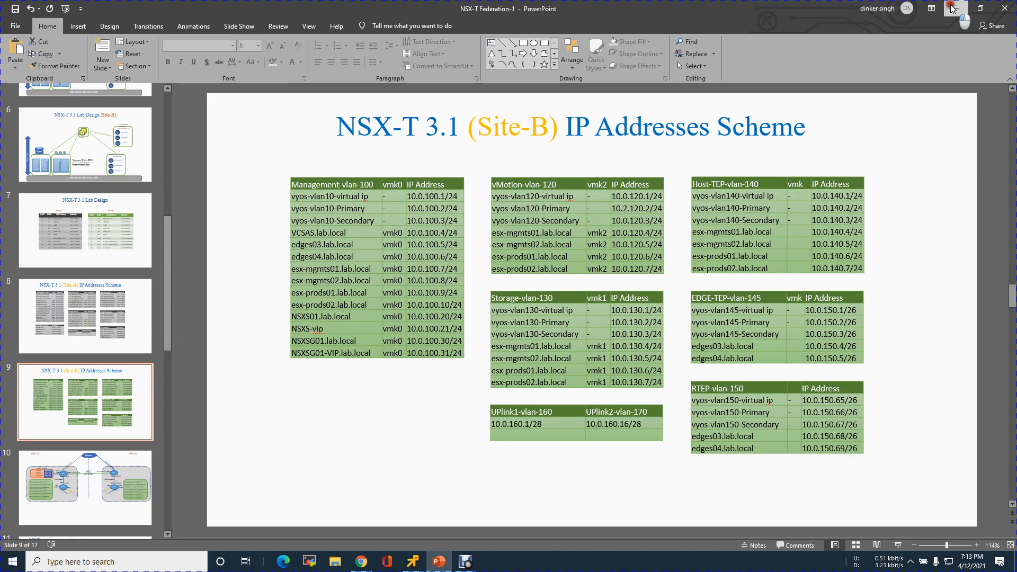
key(alt+Tab)
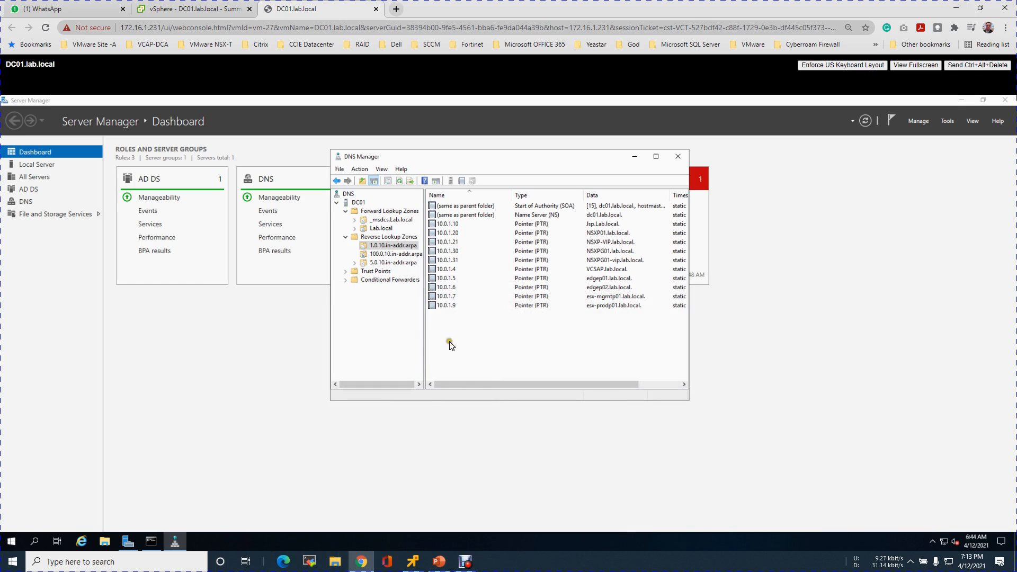
- Add host NSXSG01 with IP 10.0.100.30 to the Lab.local zone, with a PTR record and authenticated-user updates allowed
click(381, 228)
right_click(553, 305)
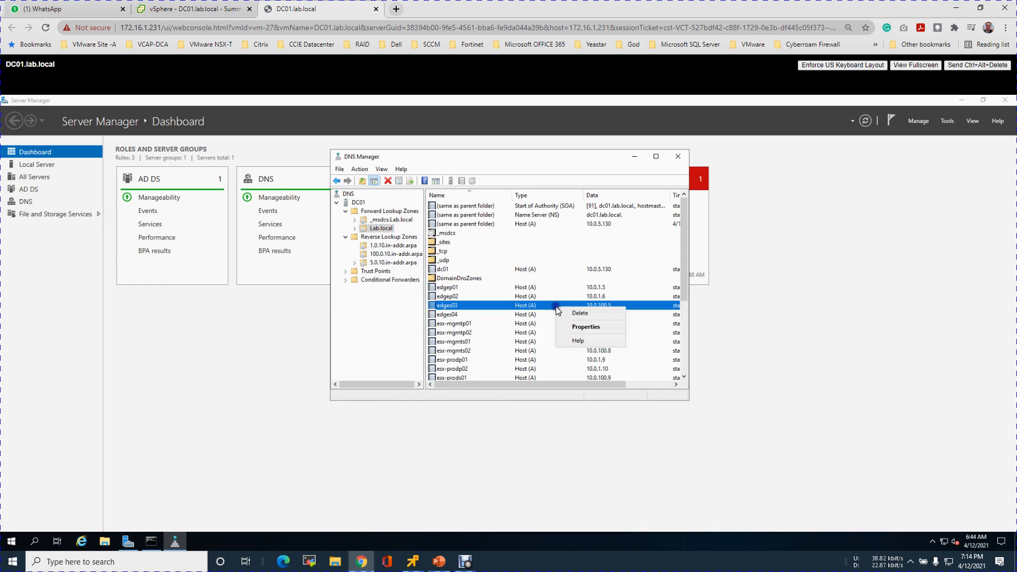
right_click(383, 228)
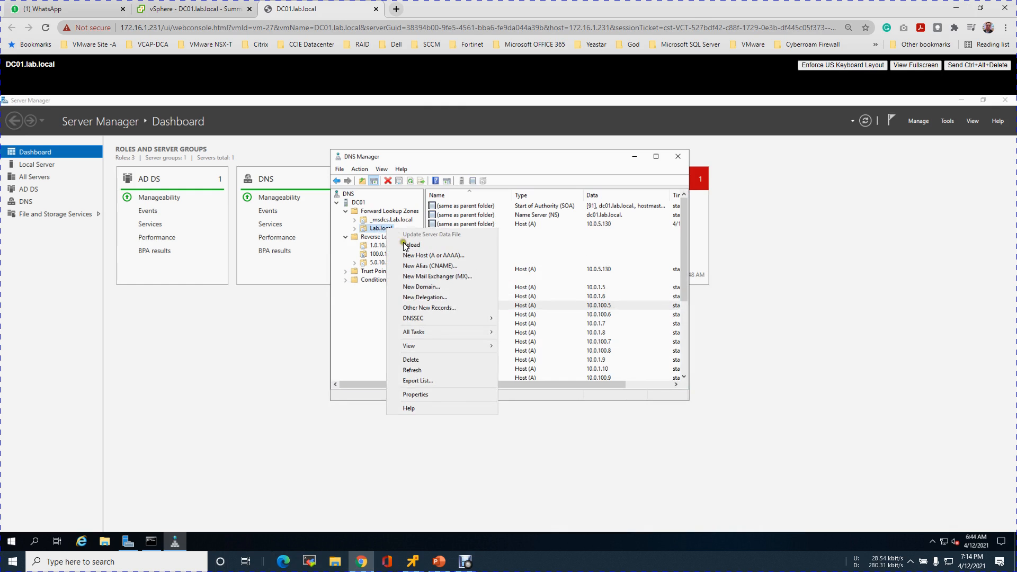
click(418, 258)
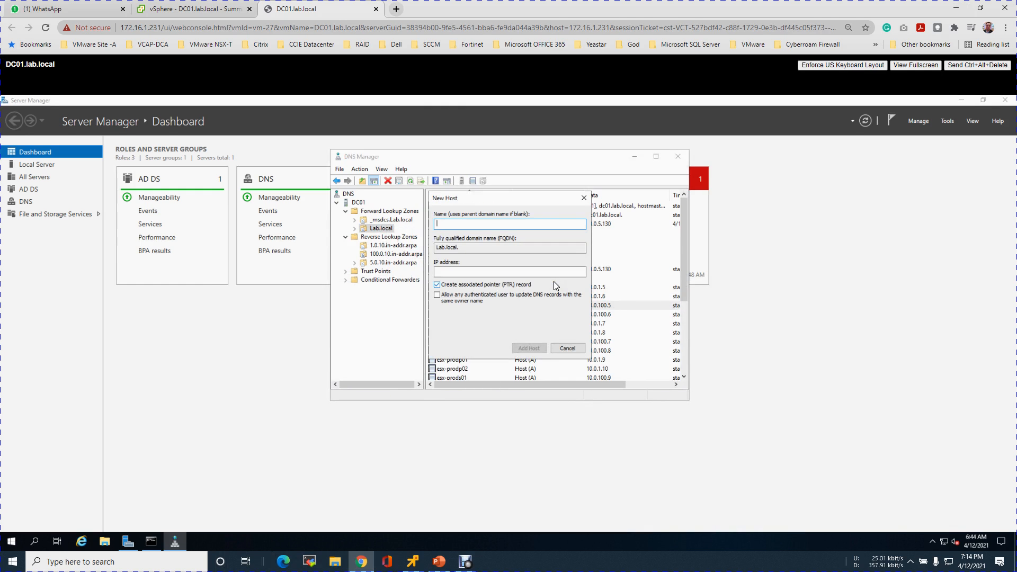
text(NSXSG01)
click(520, 272)
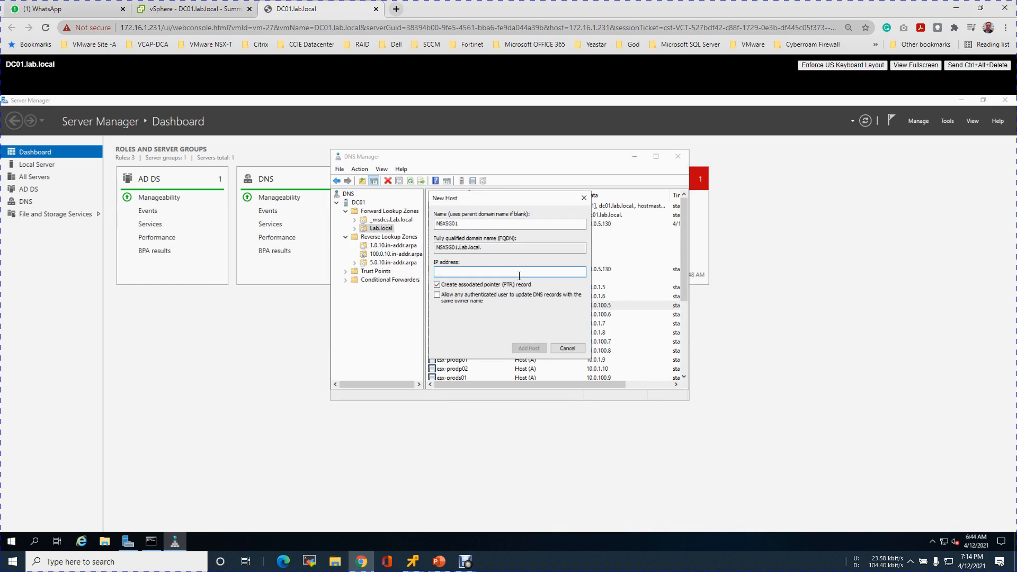
text(10.0.100.30)
click(487, 295)
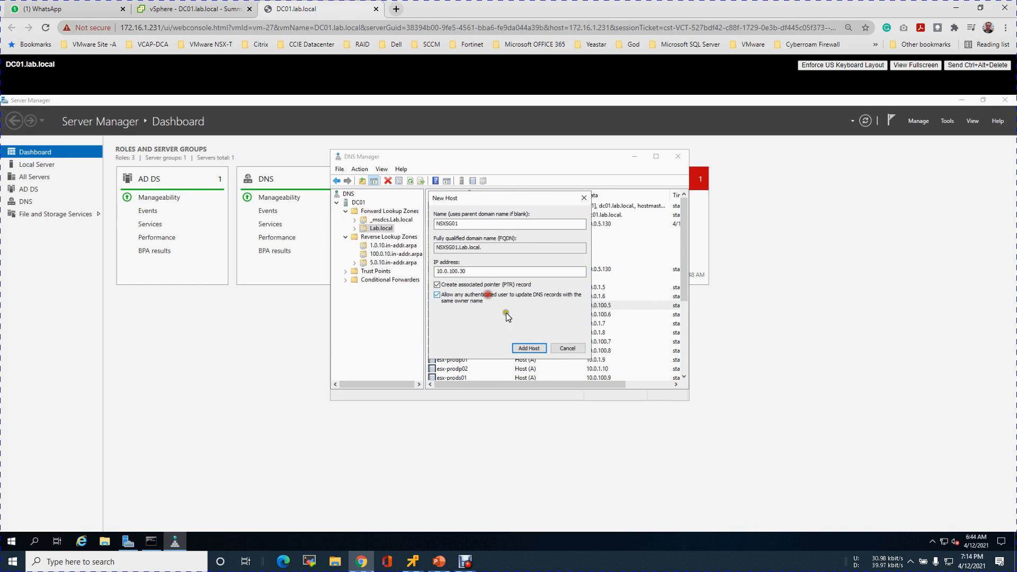
click(524, 349)
click(570, 358)
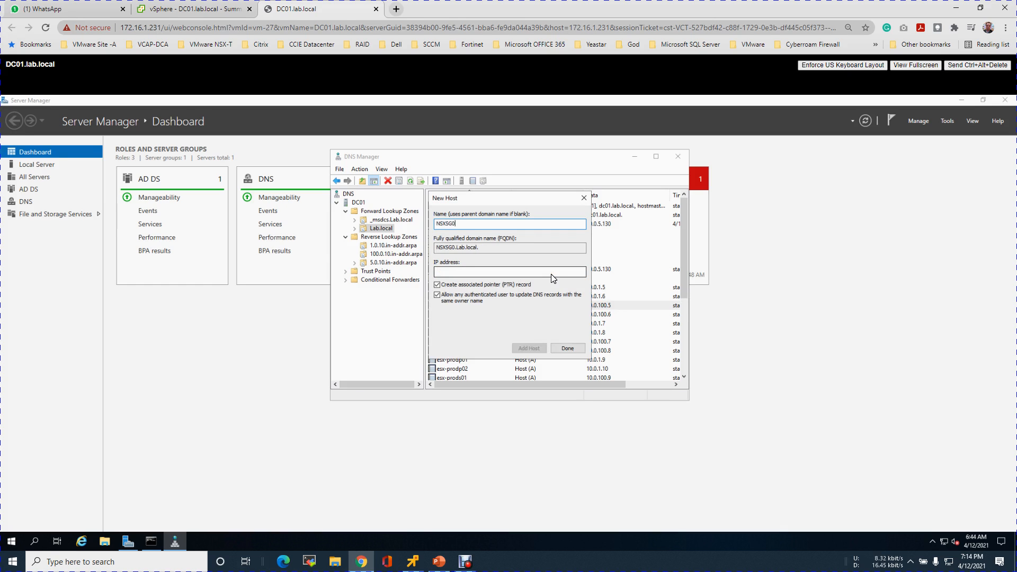
- Add host record NSXSG01-vip with IP address 10.0.100.31 and finish adding hosts
click(538, 275)
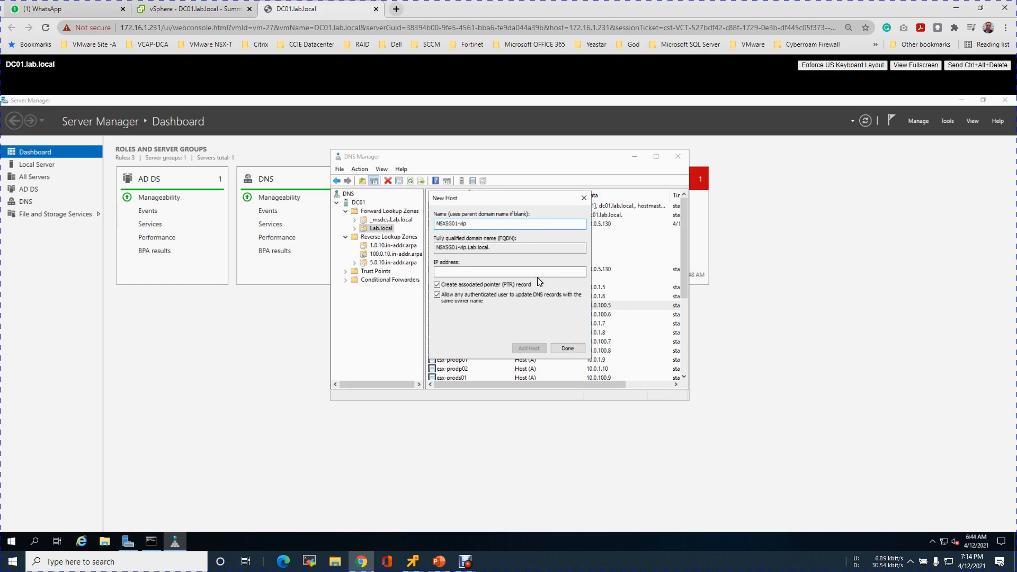
click(479, 272)
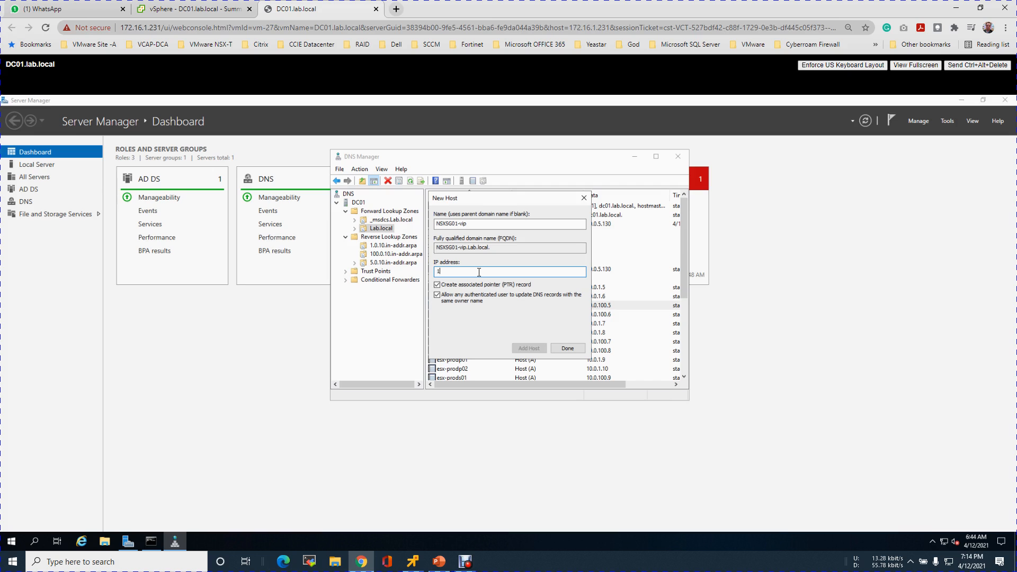
text(10.0.100.31)
click(529, 348)
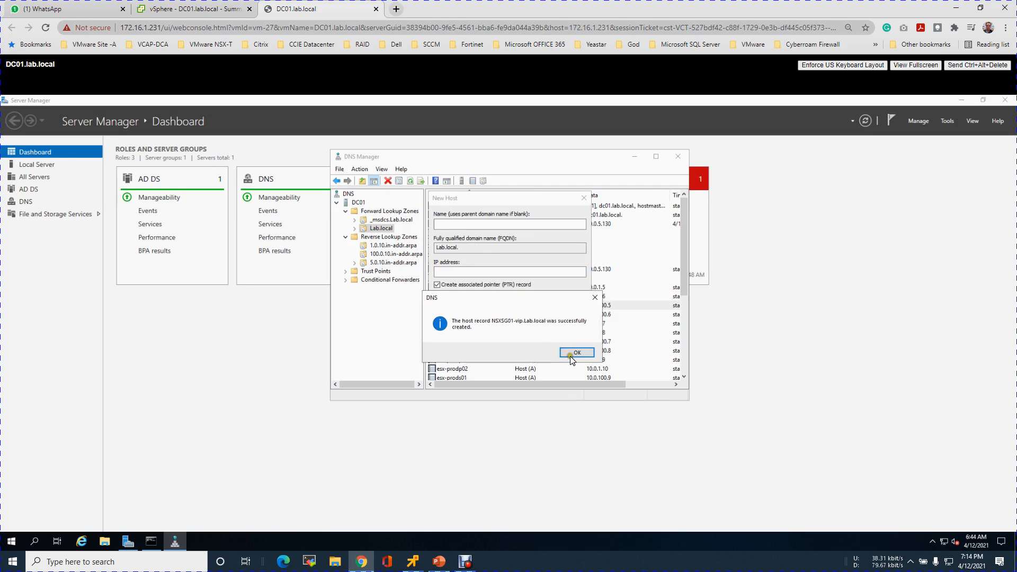
click(576, 353)
click(570, 347)
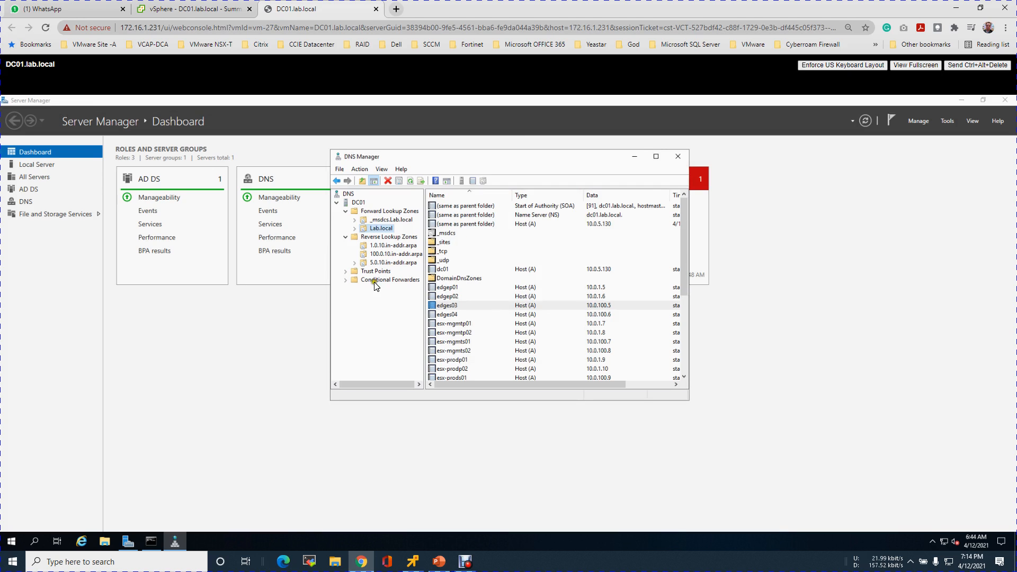
- Check the 10.0.100.30 and 10.0.100.31 pointer records in the 100.0.10.in-addr.arpa reverse zone, and close DNS Manager
click(396, 256)
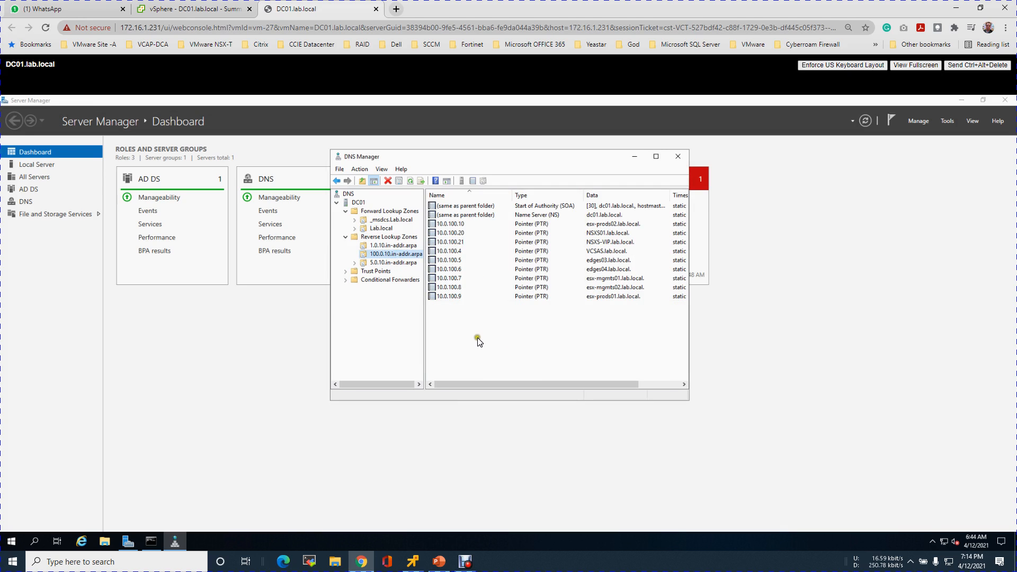
click(464, 251)
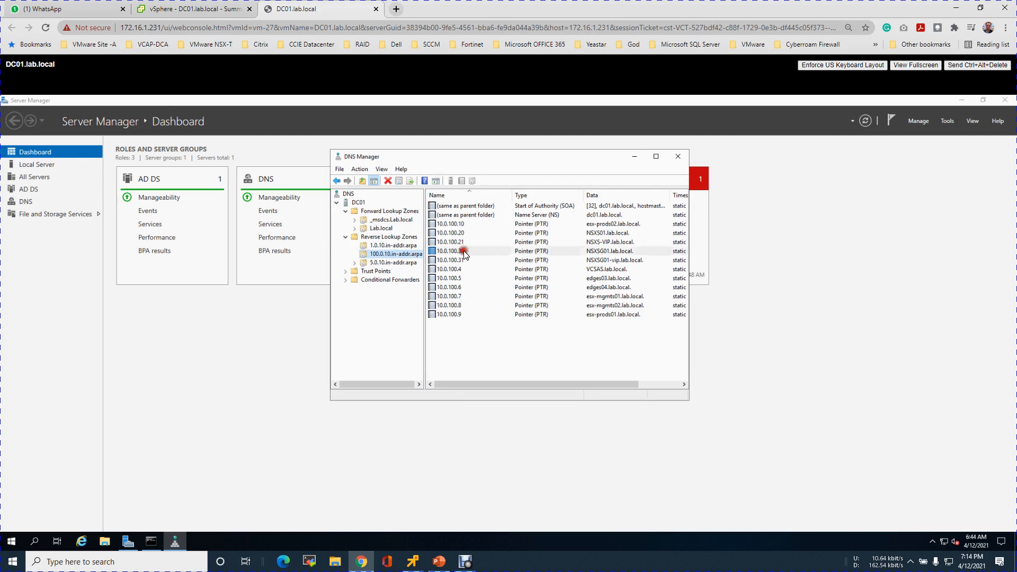
click(608, 260)
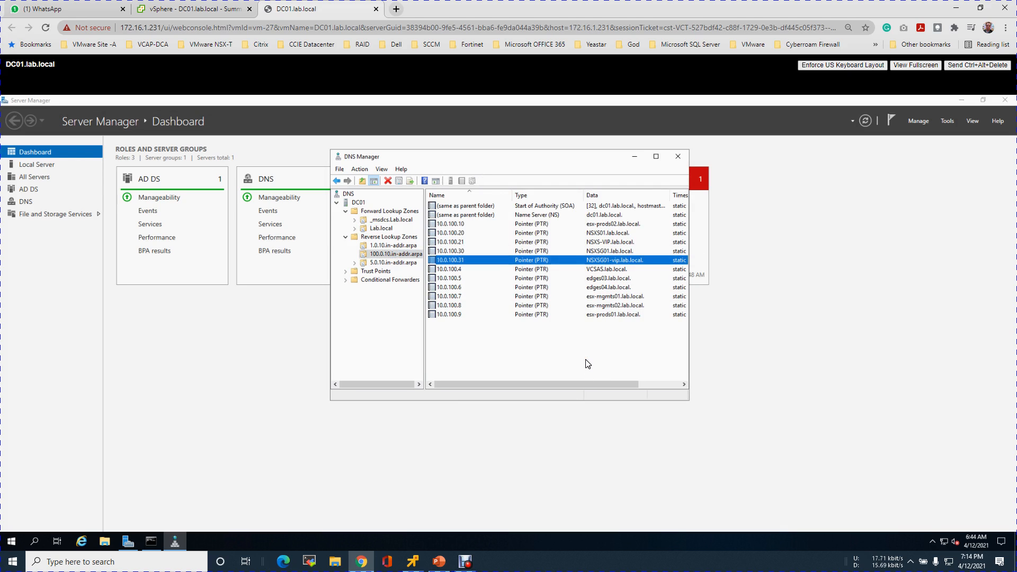
click(673, 157)
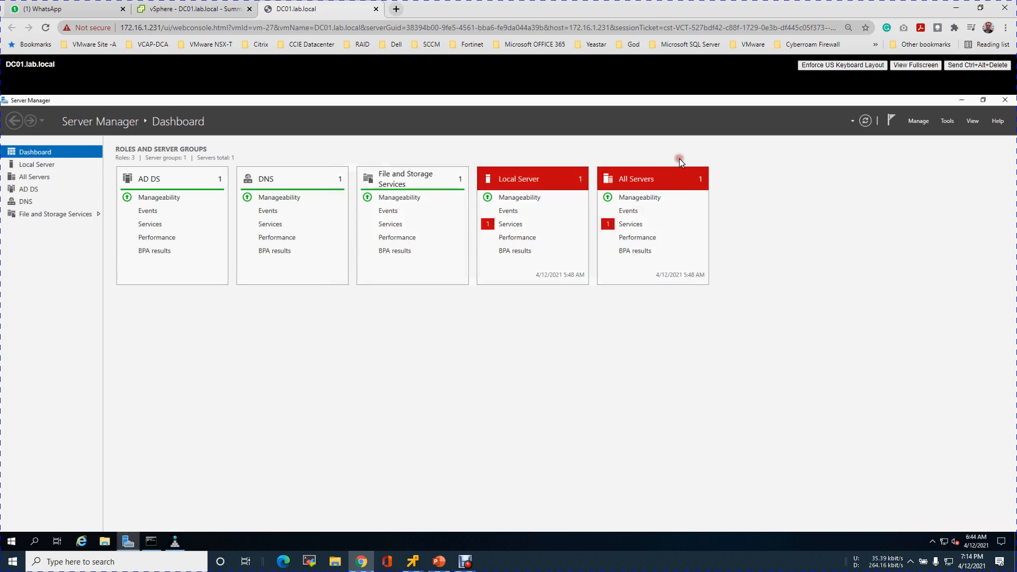
- Switch to the JSP.lab.local remote console and run nslookup for 10.0.1.30 and 10.0.1.31 in the command prompt
click(413, 561)
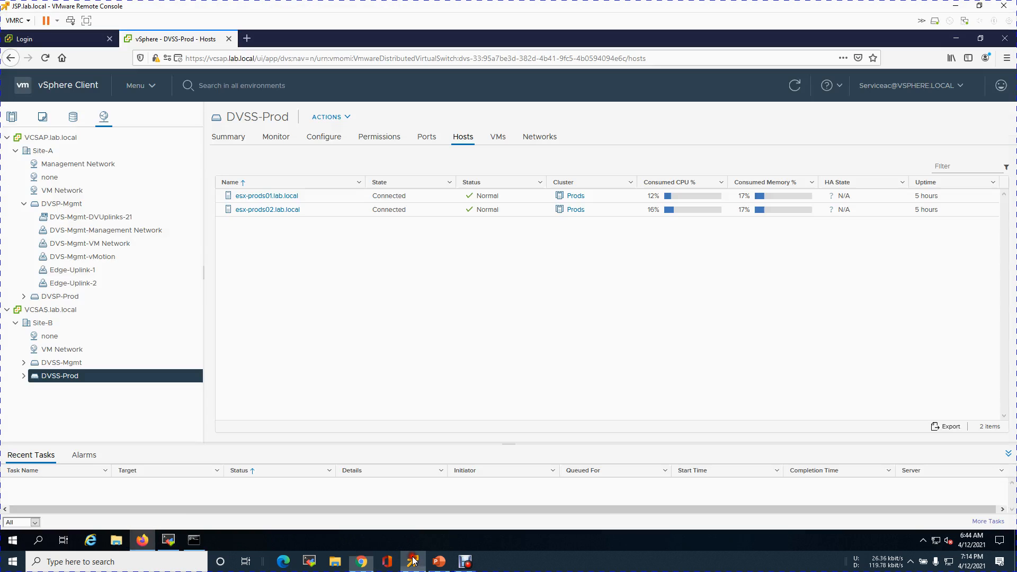
click(194, 540)
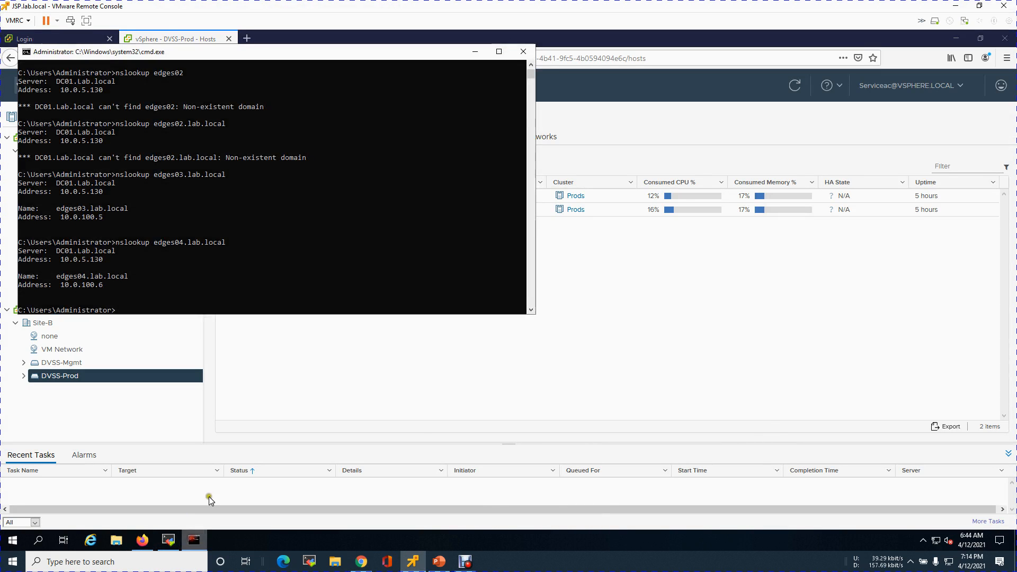
text(nslo)
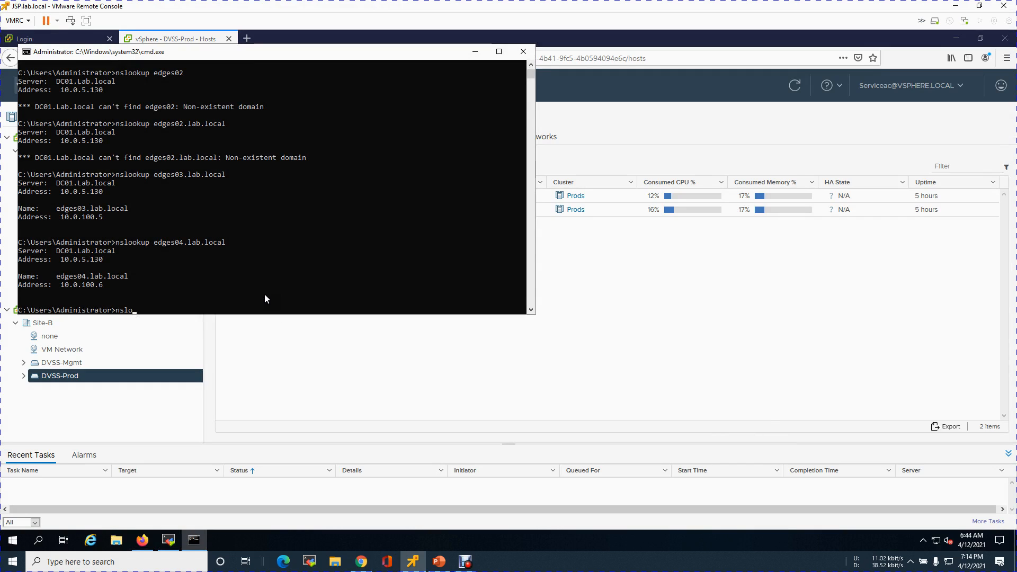
text(okup 10.0.1.30)
key(Return)
key(Up)
key(BackSpace)
text(1)
key(Return)
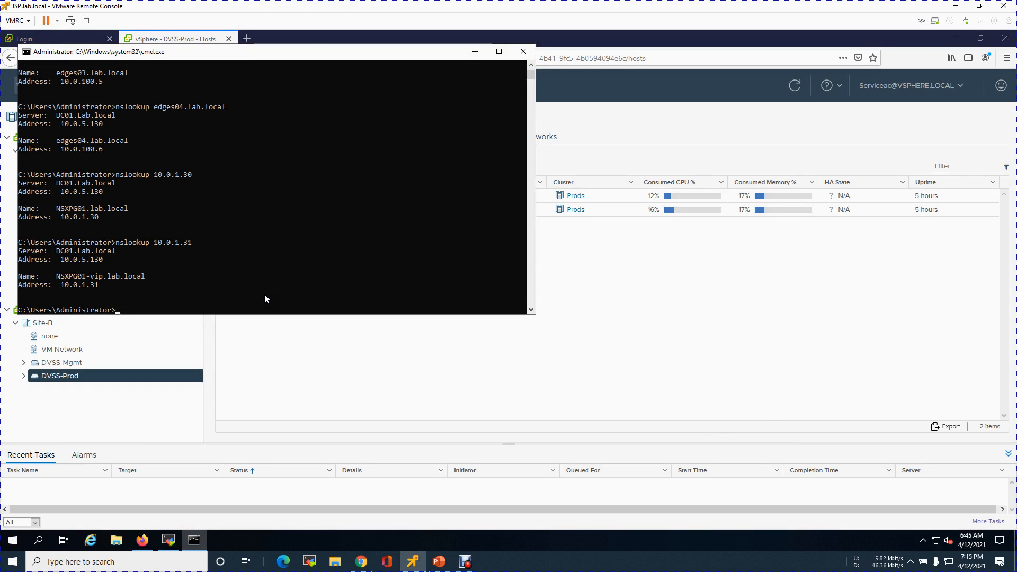
- Run nslookup for 10.0.100.30 in the command prompt
key(Up)
key(Left)
key(Left)
key(Left)
text(00)
key(End)
key(BackSpace)
text(0)
key(Return)
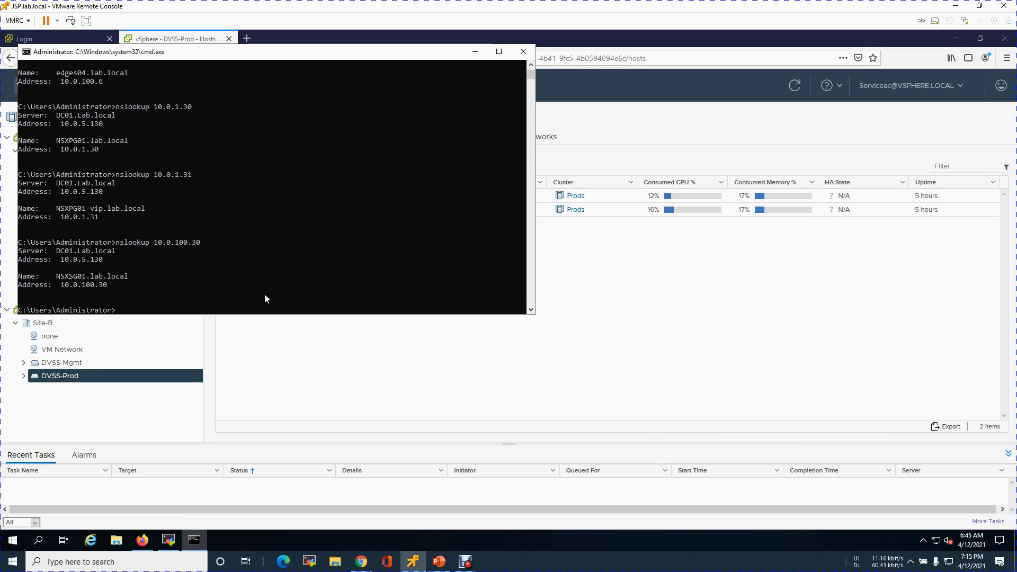
- Run nslookup for 10.0.100.31 and exit the command prompt
key(Up)
key(BackSpace)
text(10.0.100.31)
key(Return)
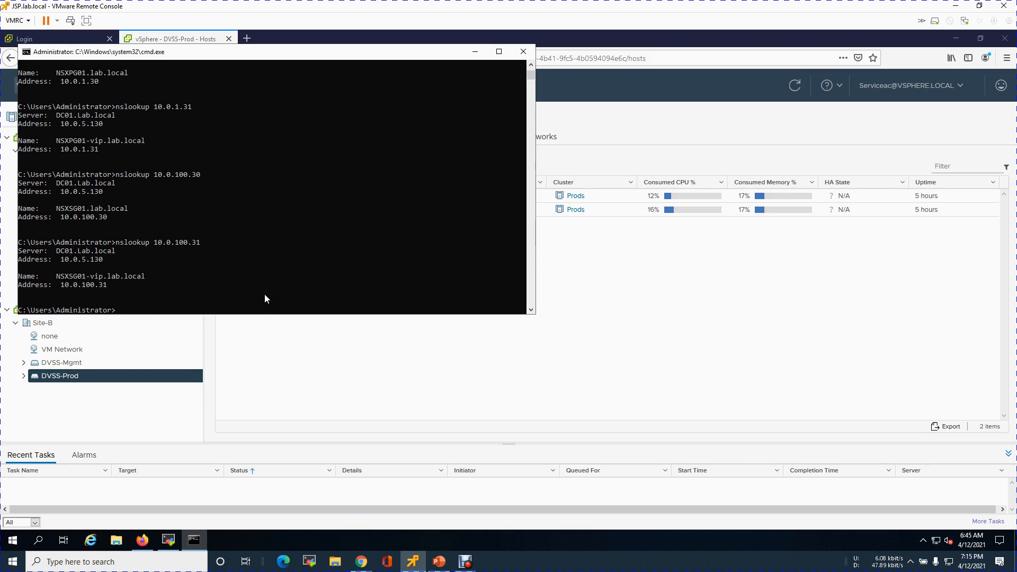
text(exit)
key(Return)
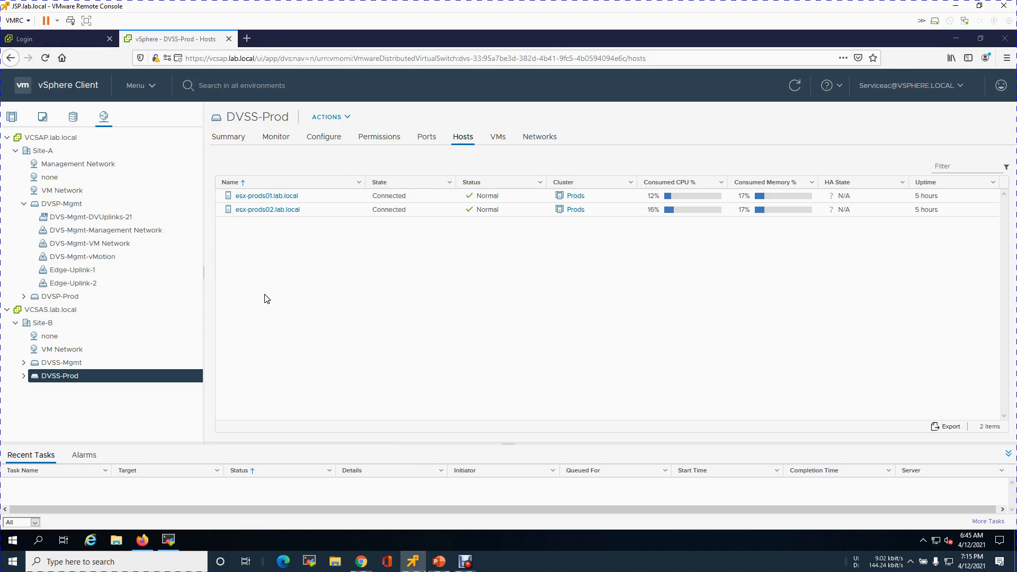
- Log in to the vSphere Client at 172.16.1.231 with the prefilled administrator credentials and select host 172.16.1.234
click(211, 329)
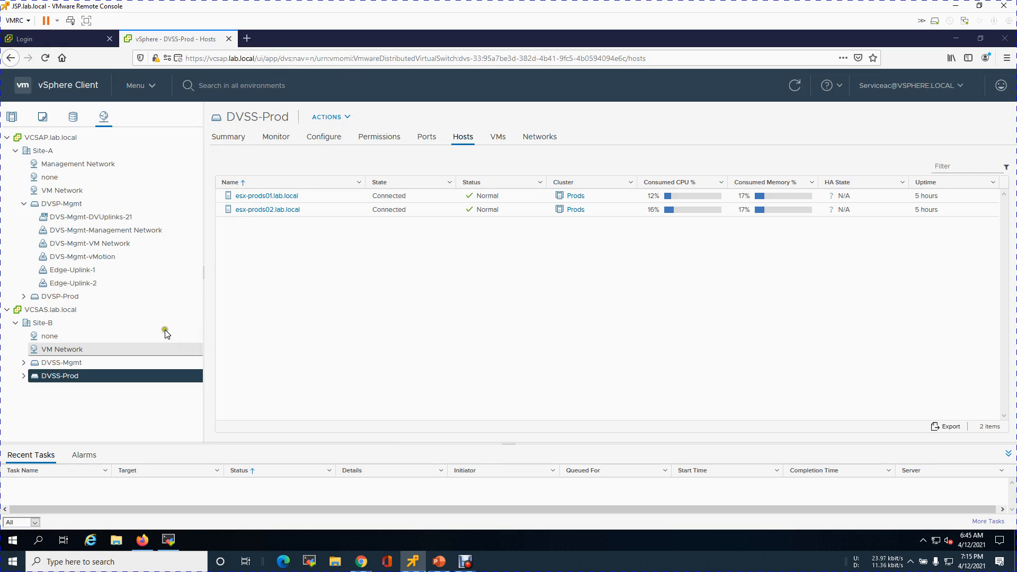
click(65, 38)
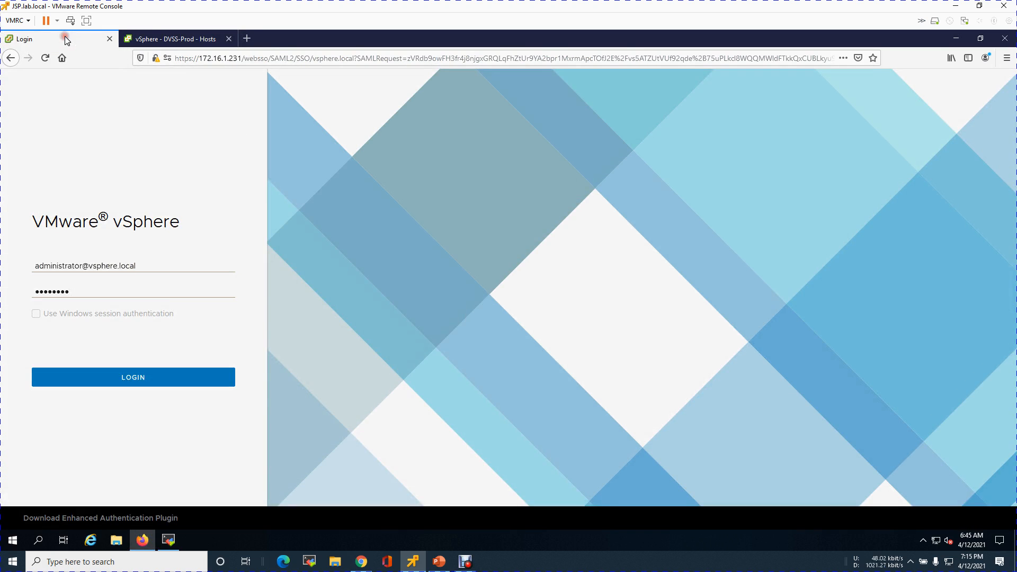
click(139, 373)
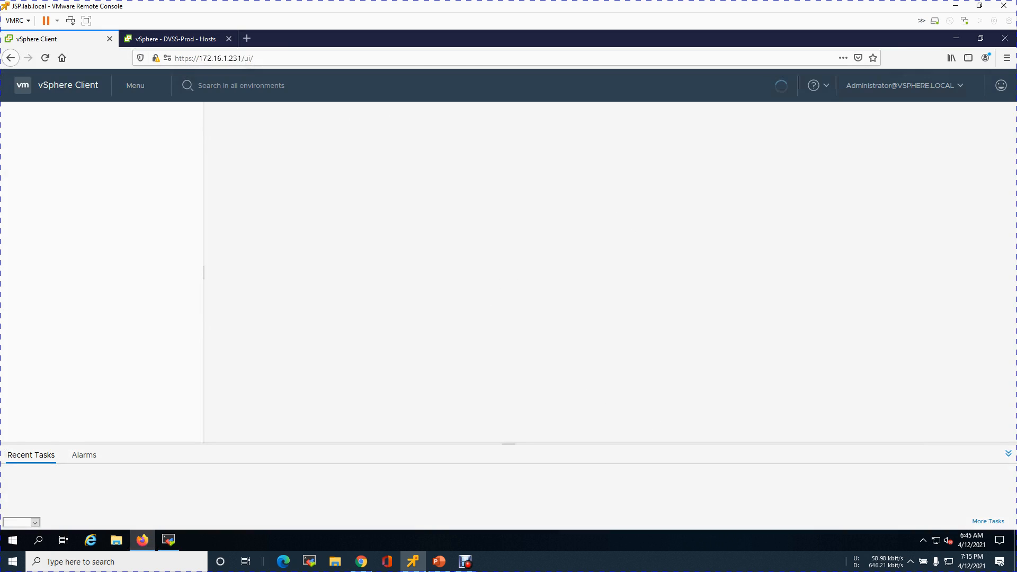
mouse_move(168, 541)
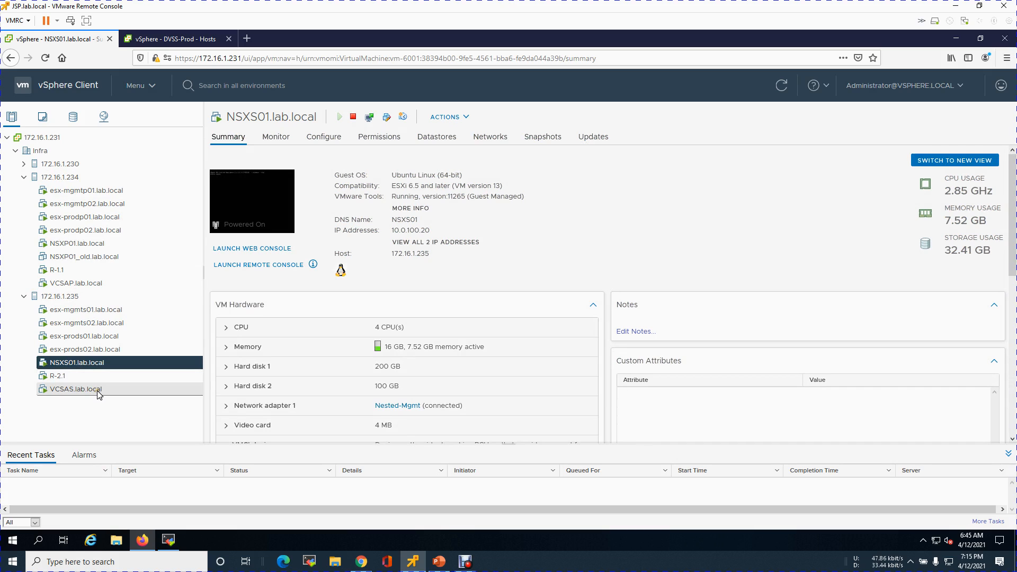
click(73, 178)
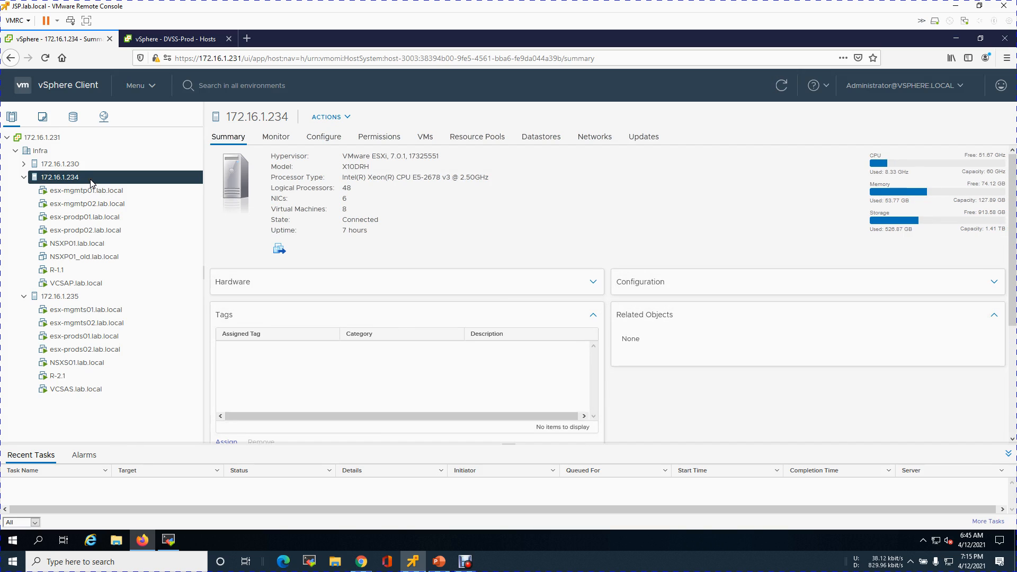
- Start deploying an OVF template on host 172.16.1.234 from the local file nsx-unified-appliance-3.1.1.0.0.17483186.ova
right_click(91, 181)
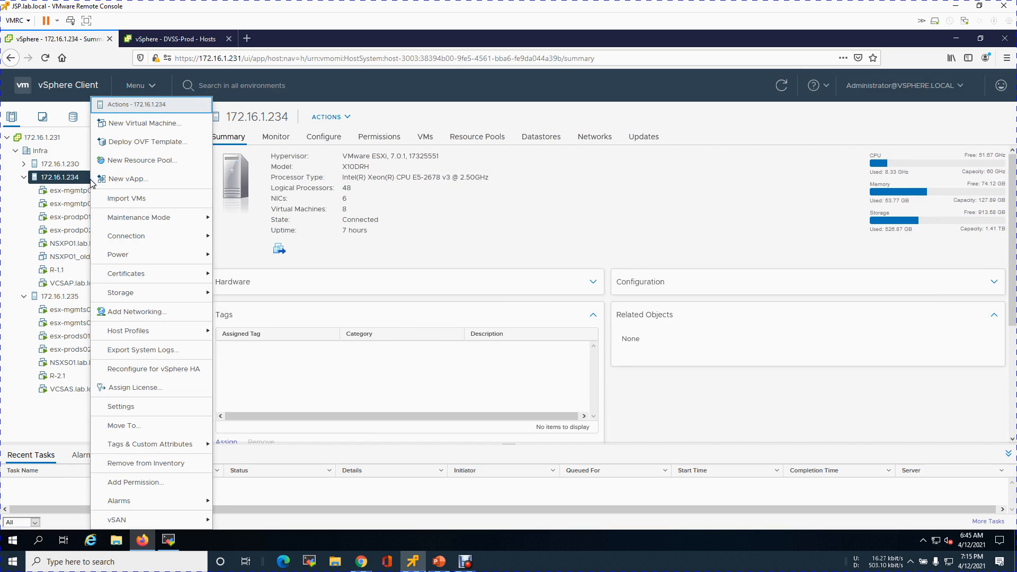
click(157, 149)
click(387, 247)
click(414, 269)
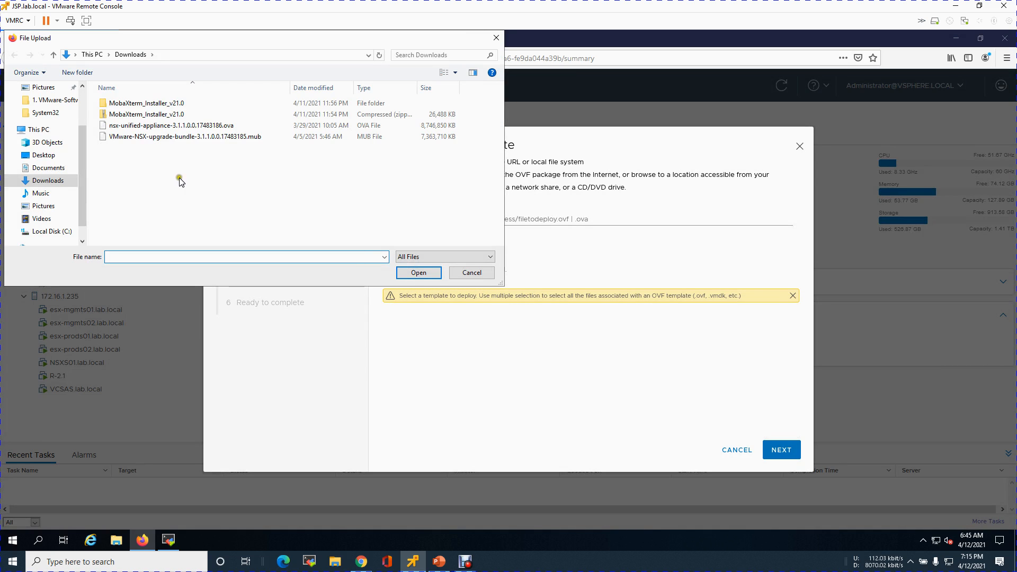
click(152, 126)
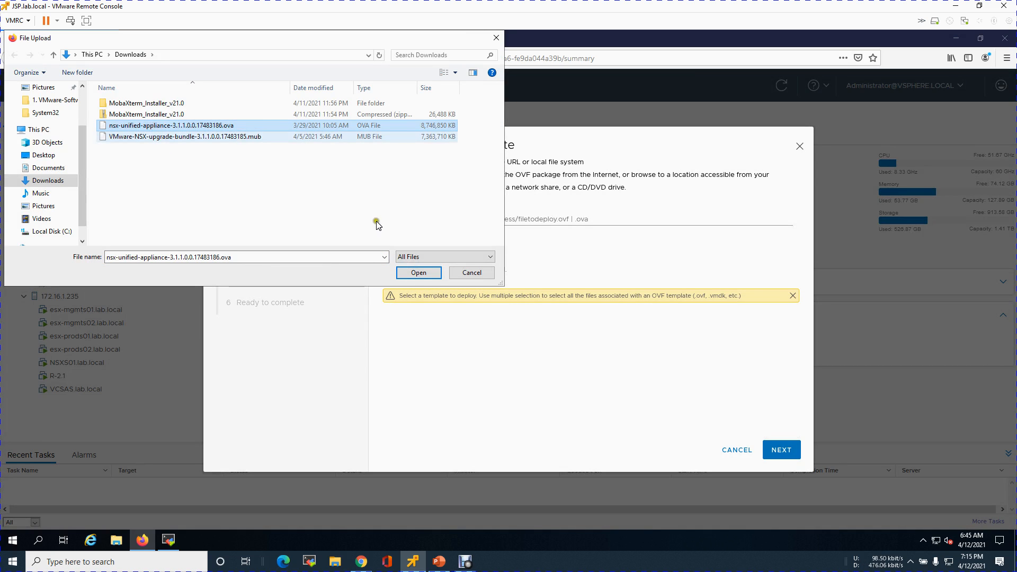
click(419, 272)
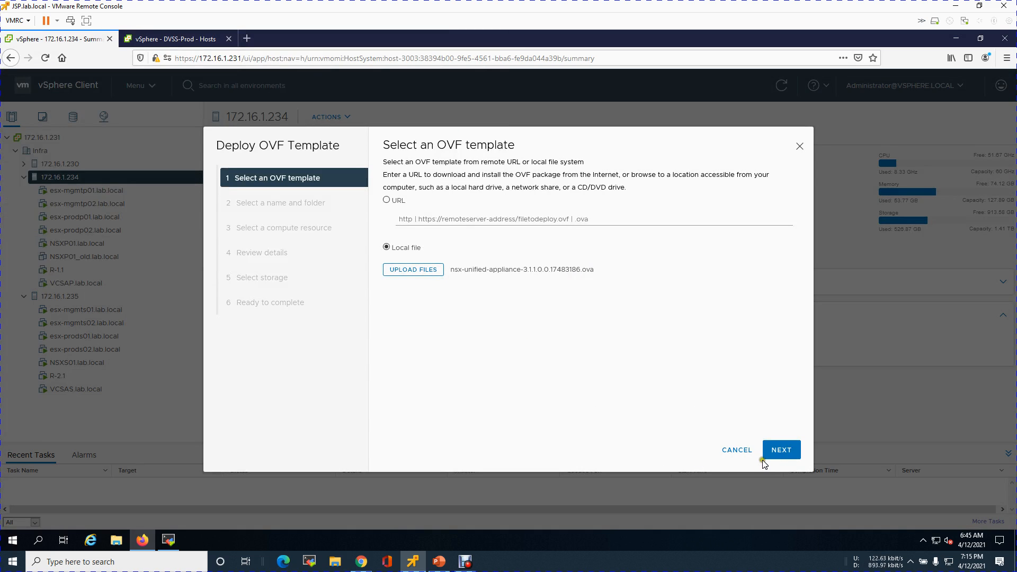
click(779, 450)
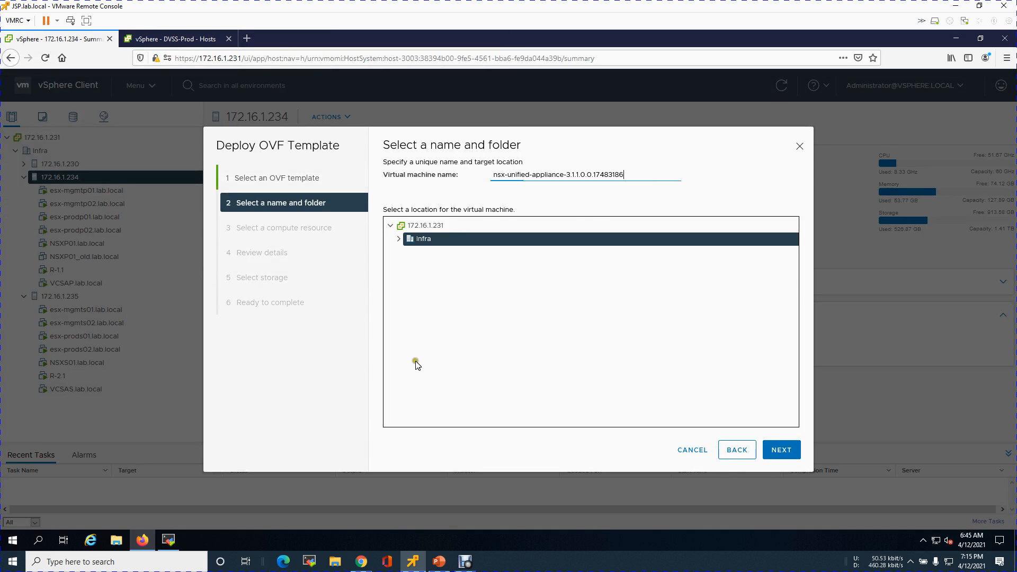
- Name the virtual machine NSXPG01.lab.local in the Infra datacenter and accept host 172.16.1.234 as the compute resource
drag(634, 174, 464, 179)
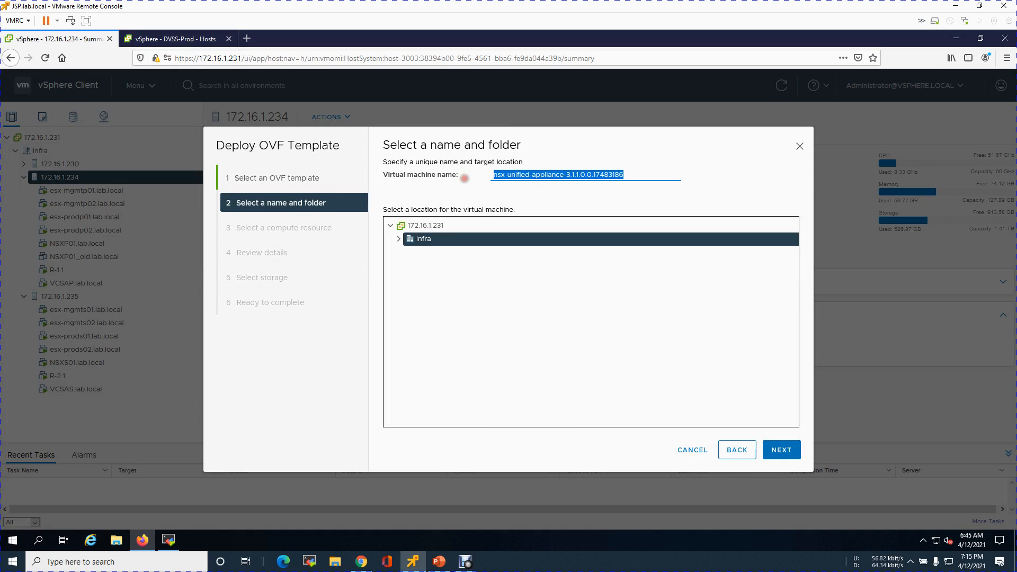
text(NSX)
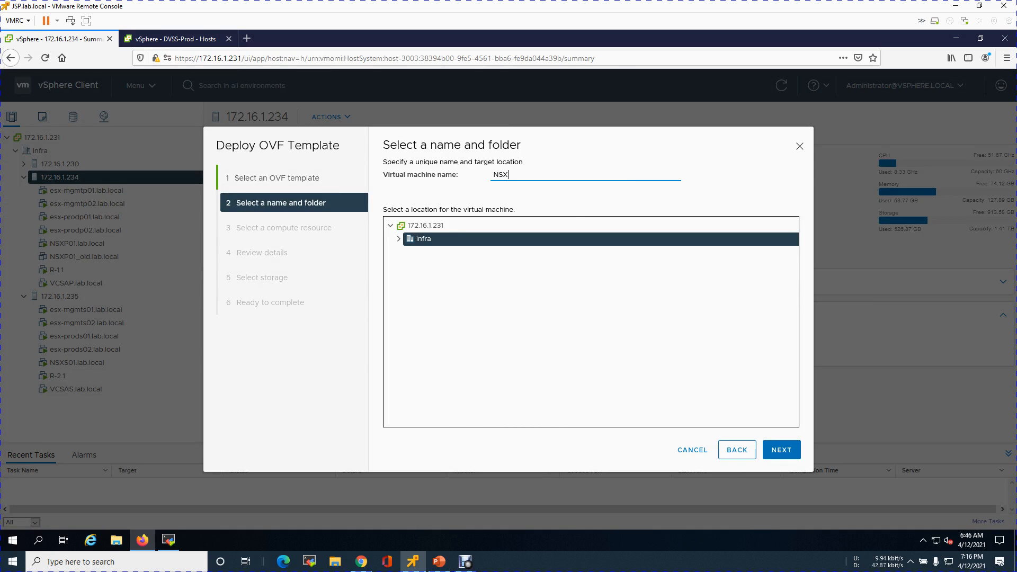
text(PG01.lab.local)
key(ctrl+a)
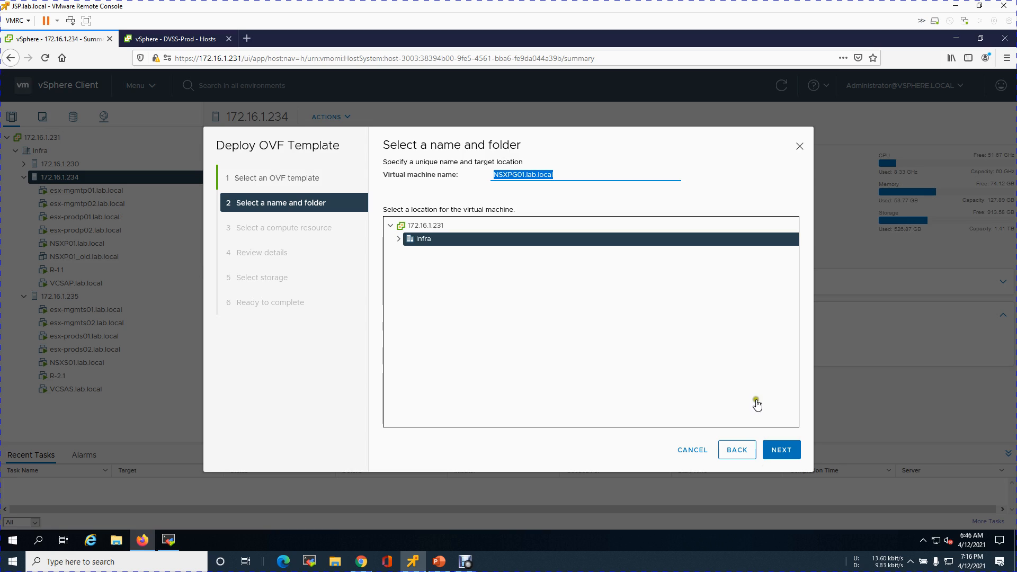
click(782, 450)
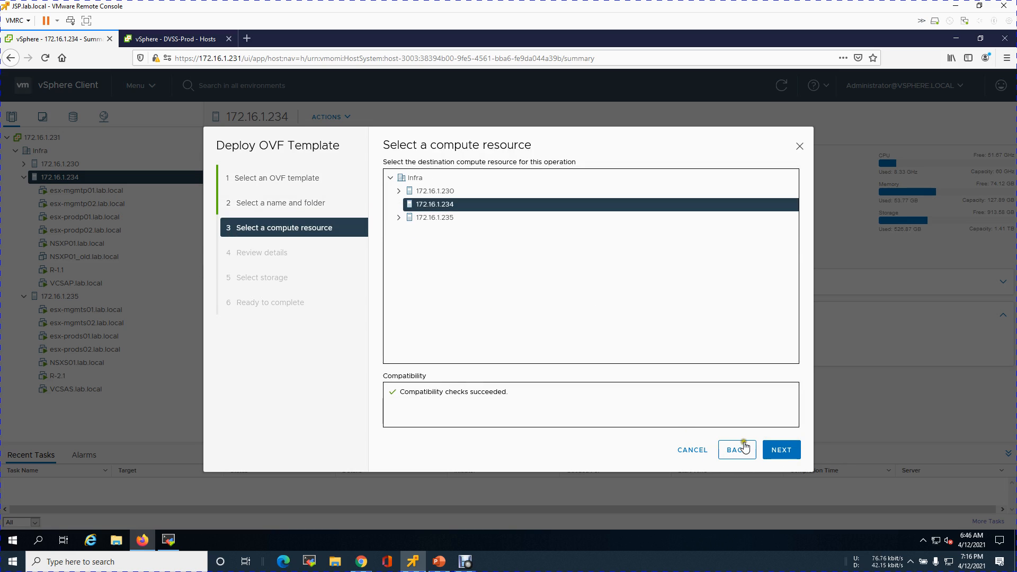
click(782, 450)
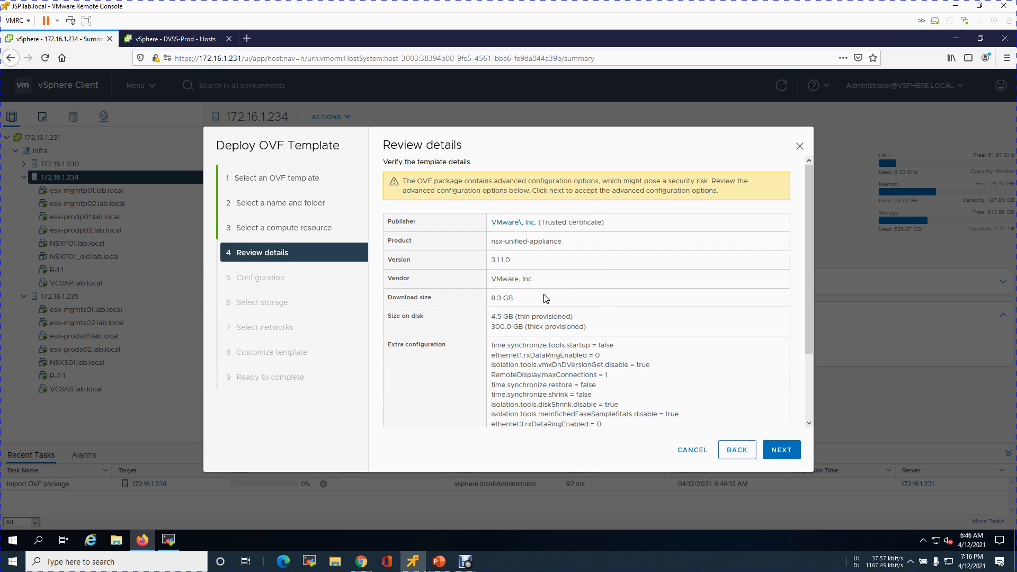
- Review and accept the template details, and choose the Small deployment configuration
drag(817, 348, 816, 440)
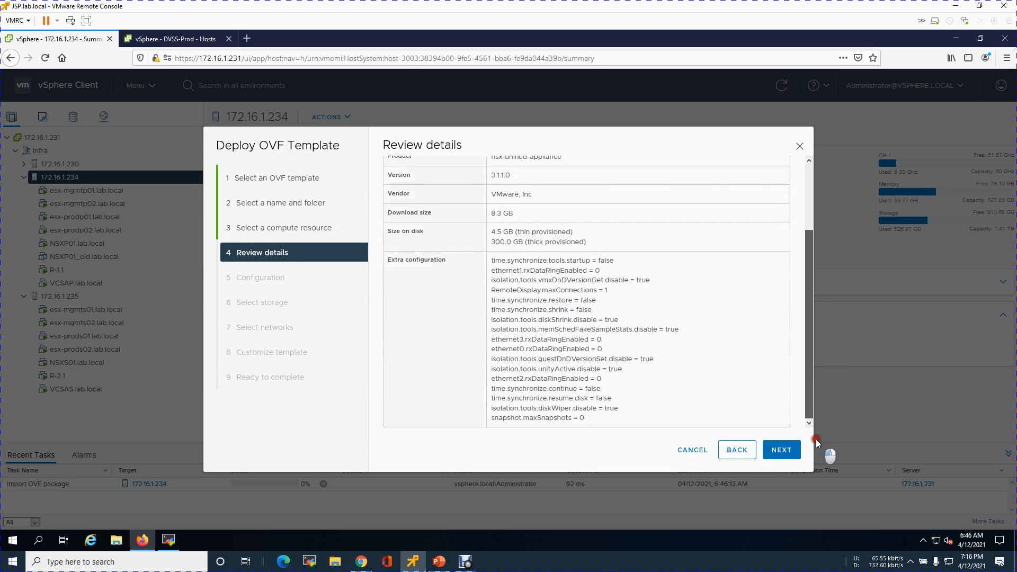
click(790, 451)
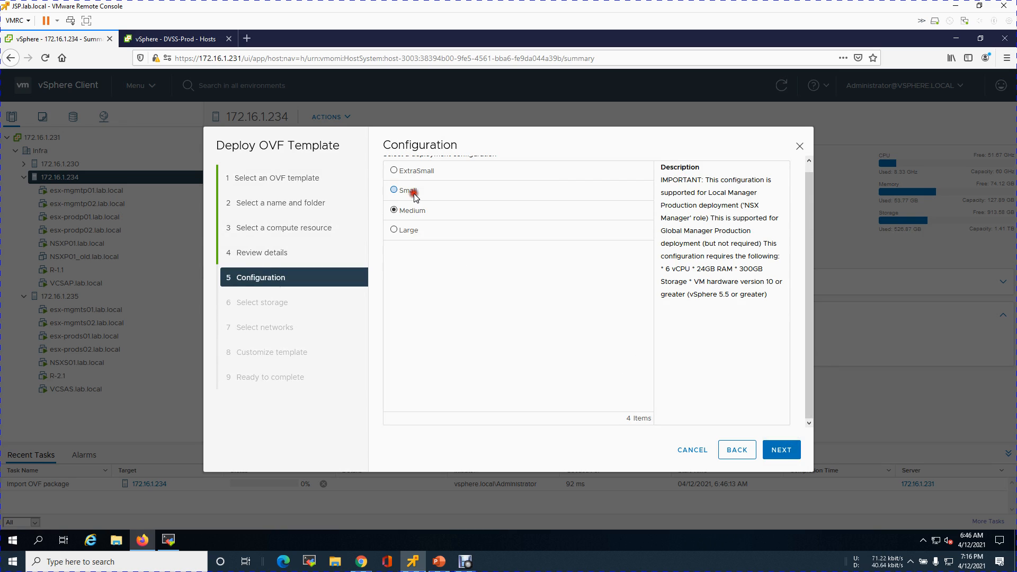
click(414, 193)
click(788, 457)
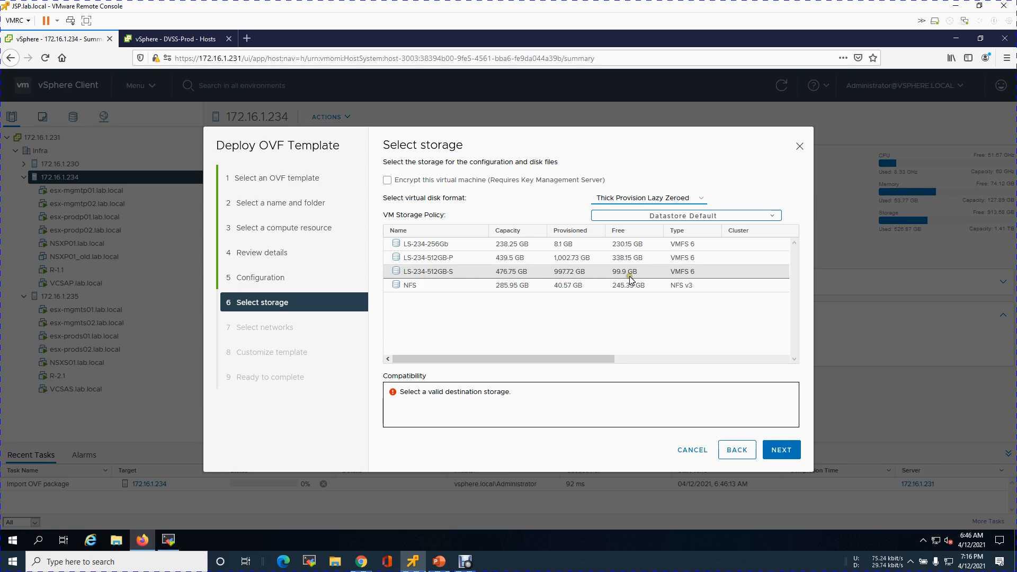
- Store the appliance on datastore LS-234-512GB-P and map Network 1 to the Nested-Mgmt destination network
click(641, 257)
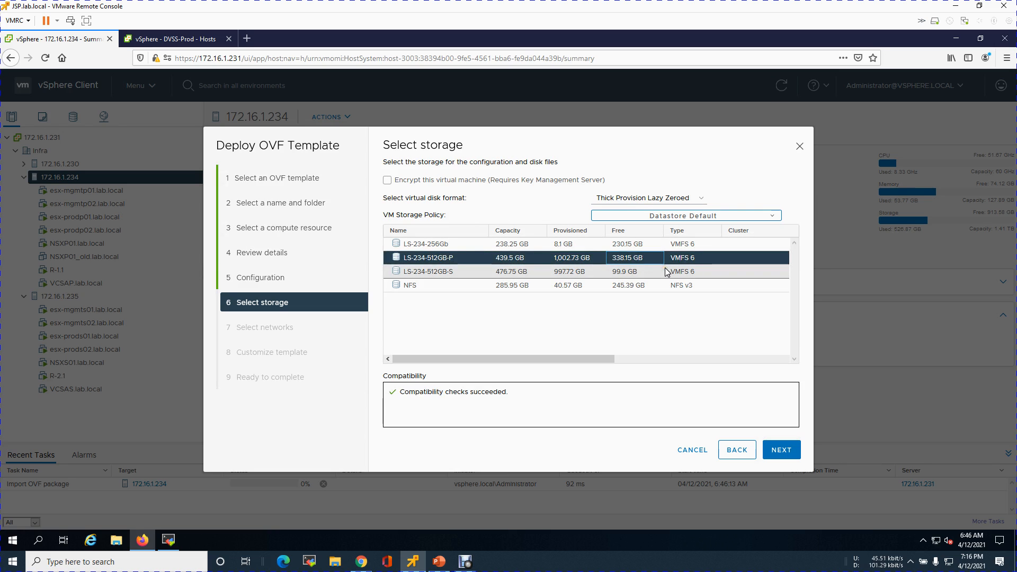
click(781, 451)
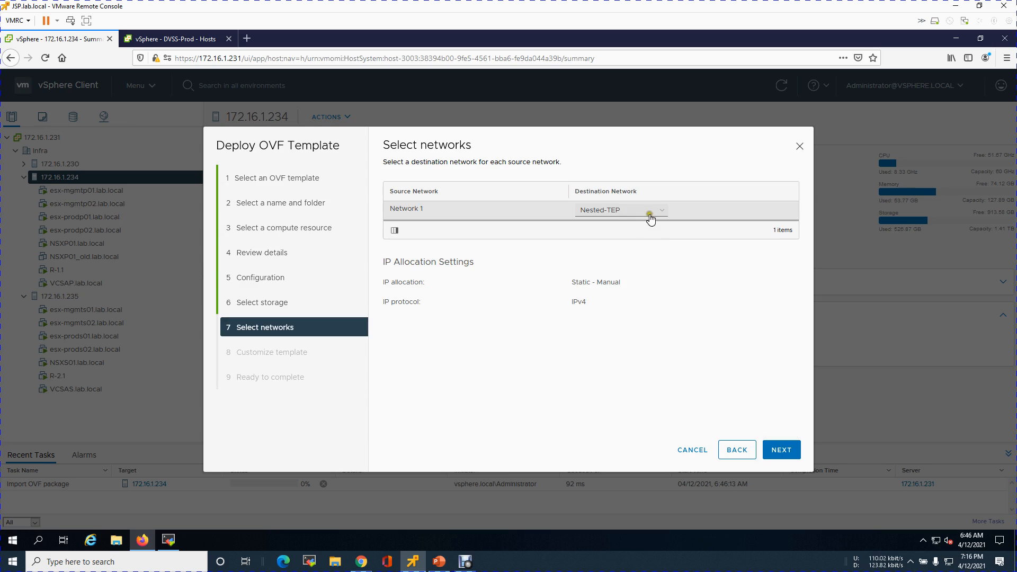
click(659, 213)
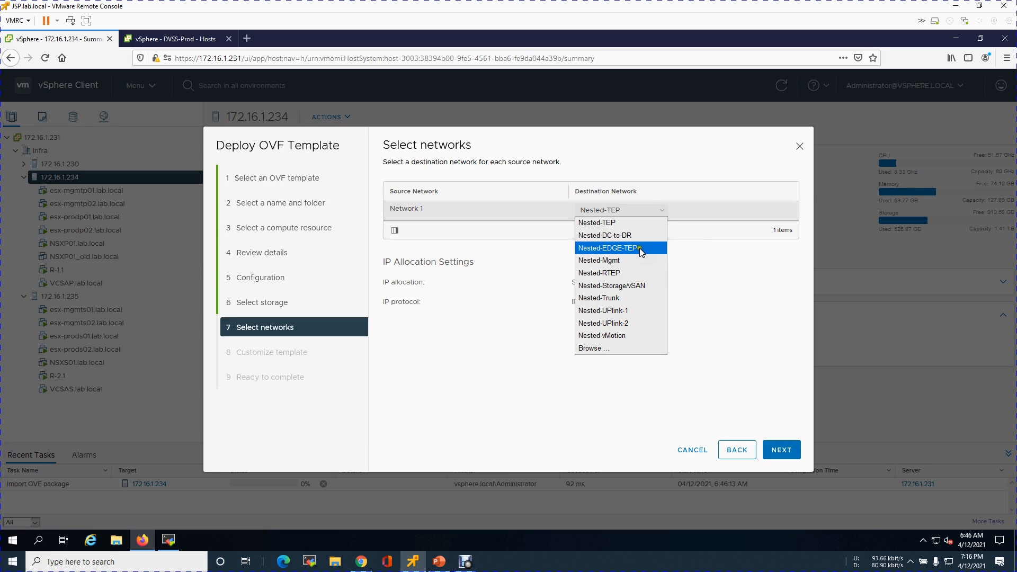
click(623, 262)
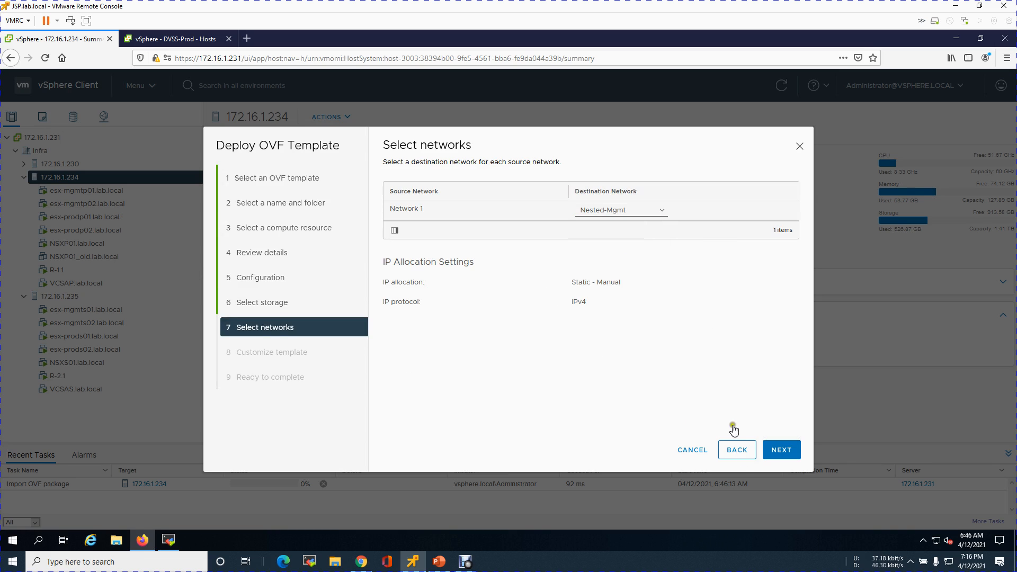
click(780, 449)
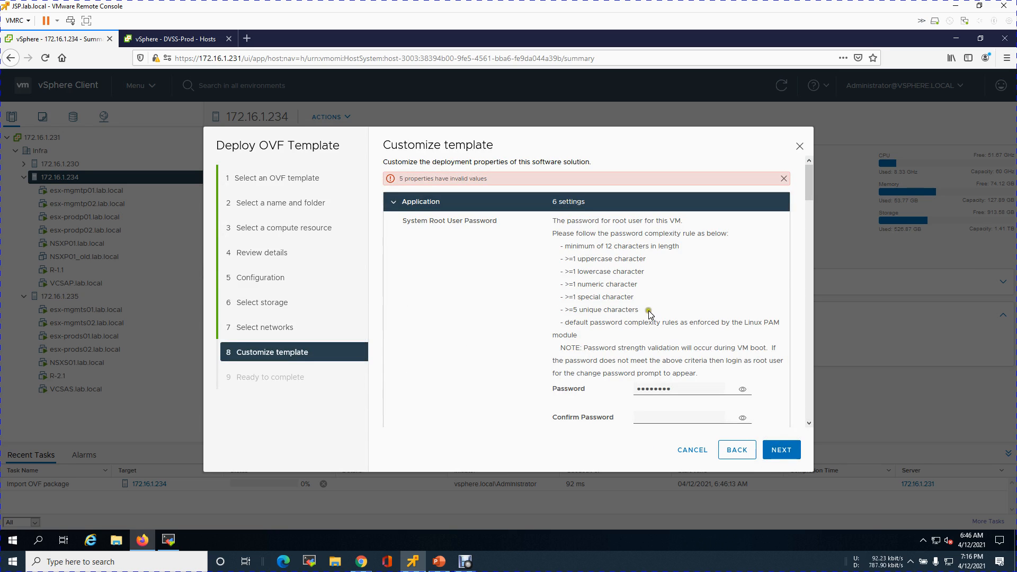
- Replace the prefilled system root user password with one of at least 12 characters and confirm it
click(688, 388)
click(743, 389)
drag(683, 390, 615, 390)
click(668, 389)
key(BackSpace)
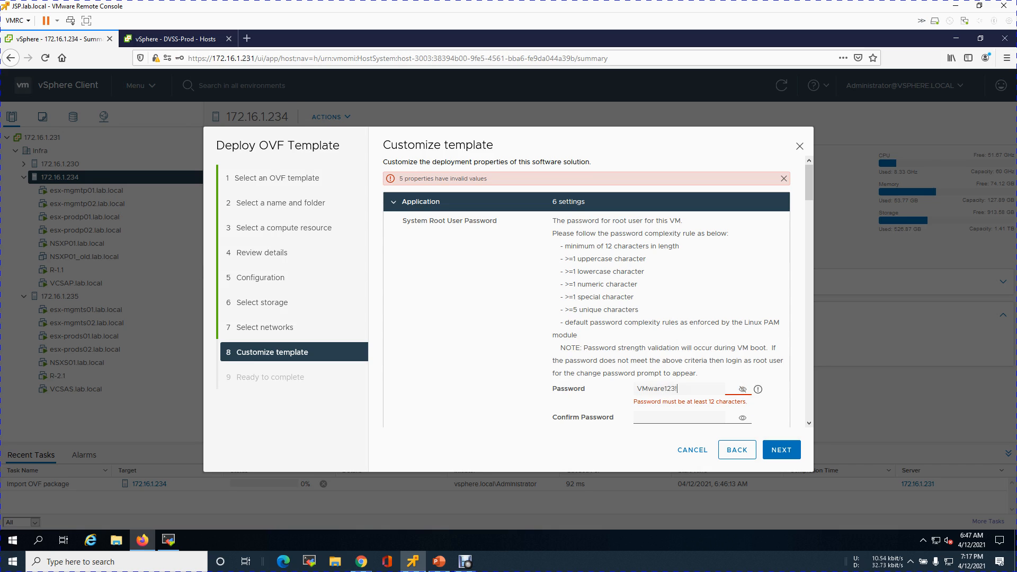
key(ctrl+a)
click(670, 420)
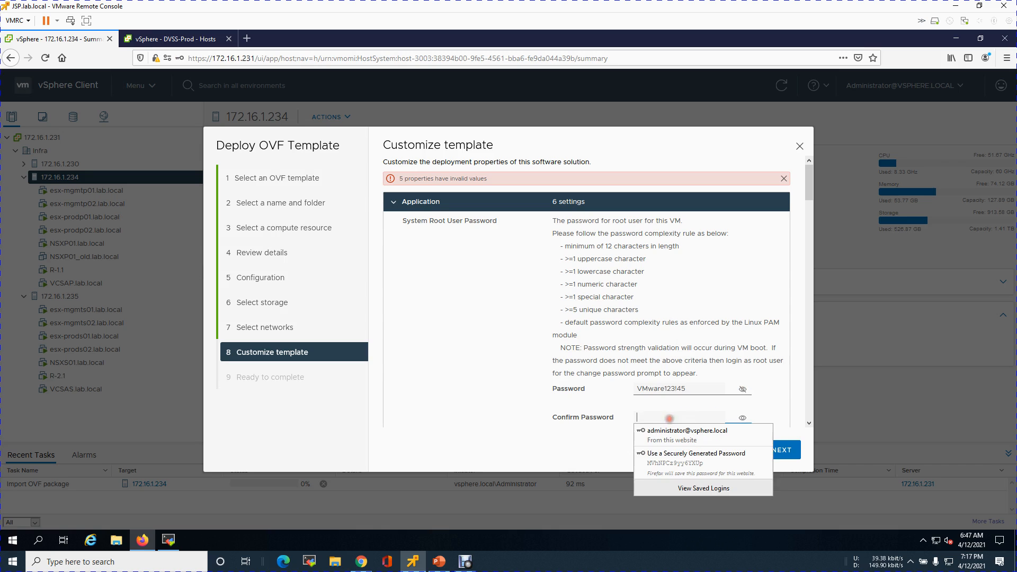
key(ctrl+v)
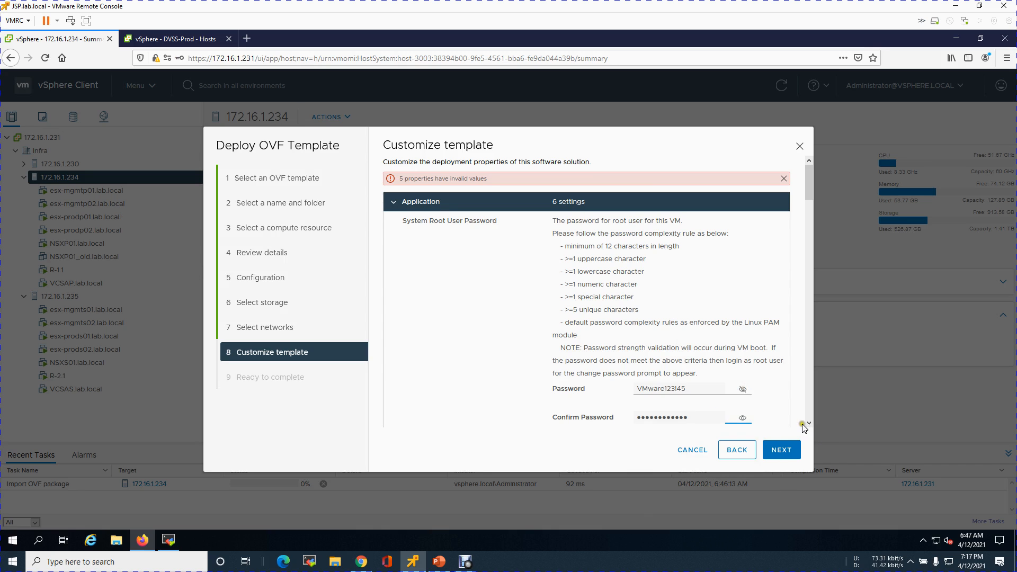
- Enter and confirm the same password for the CLI "admin" user
click(810, 423)
click(808, 424)
click(808, 424)
click(808, 423)
click(808, 424)
click(808, 424)
click(808, 424)
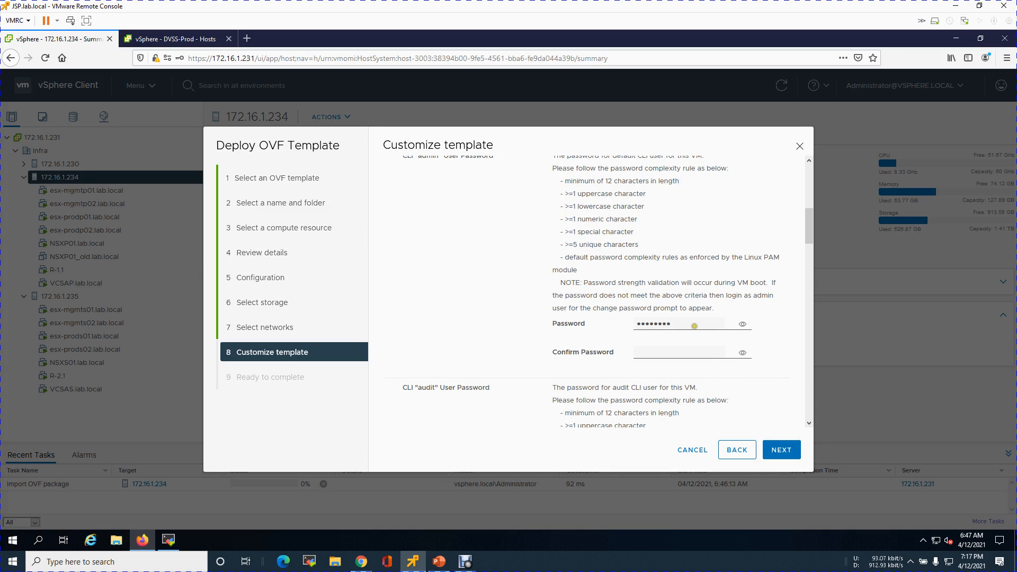
drag(694, 325, 589, 322)
key(ctrl+v)
click(650, 356)
key(ctrl+v)
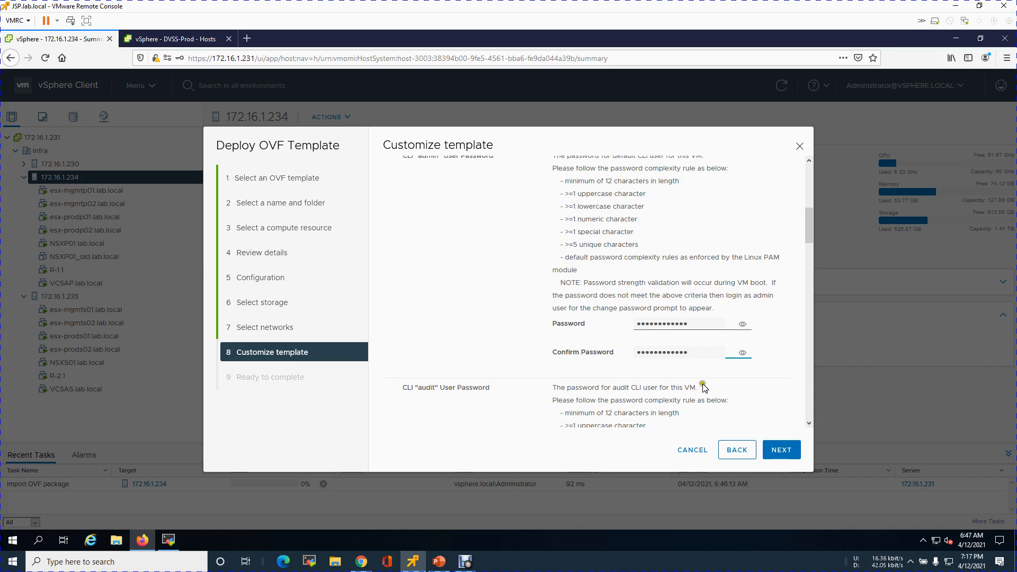
- Enter and confirm the same password for the CLI "audit" user
click(808, 424)
scroll(809, 423, down, 5)
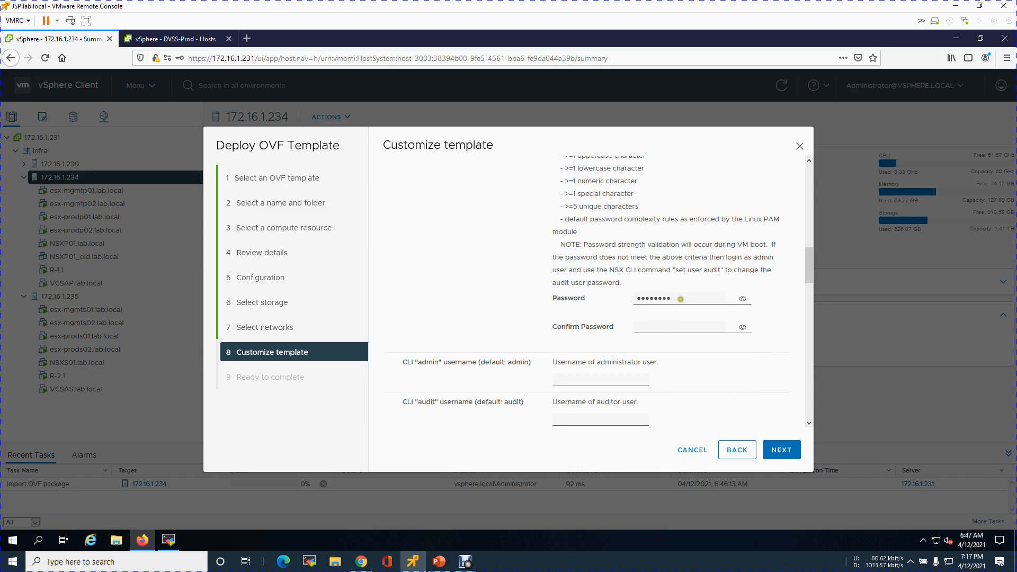
drag(683, 298, 609, 296)
key(ctrl+v)
click(642, 327)
key(ctrl+v)
- Clear the prefilled password from the internal-use optional parameters
click(809, 424)
click(809, 424)
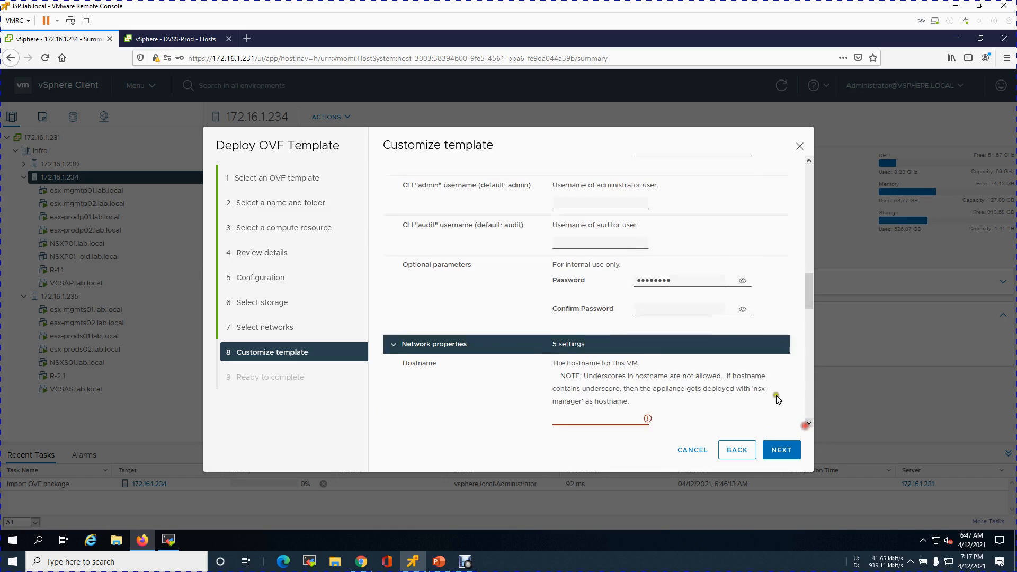
drag(687, 268, 615, 268)
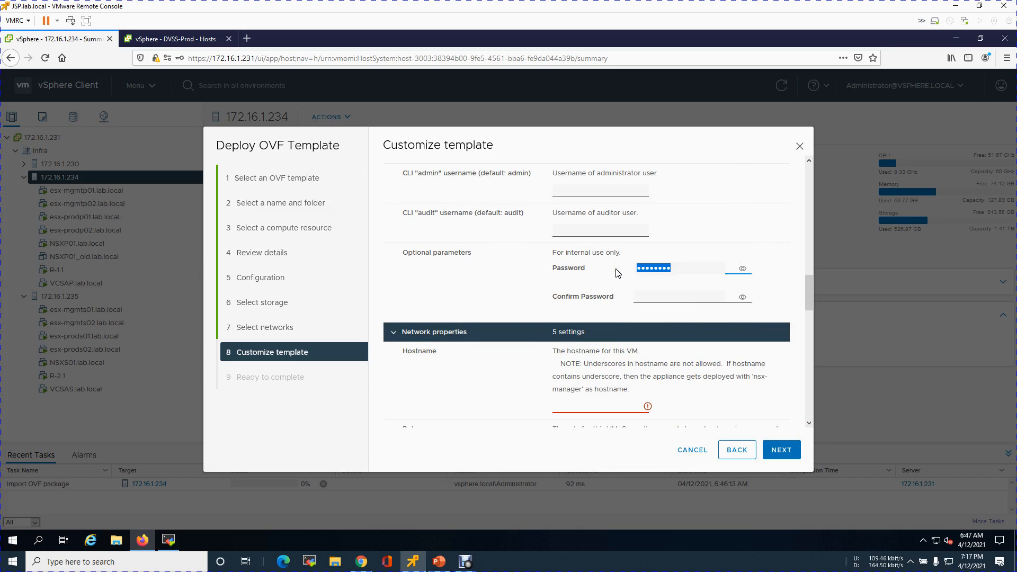
key(BackSpace)
- Set the appliance hostname to NSXPG01 and its role name to NSX Global Manager
click(809, 425)
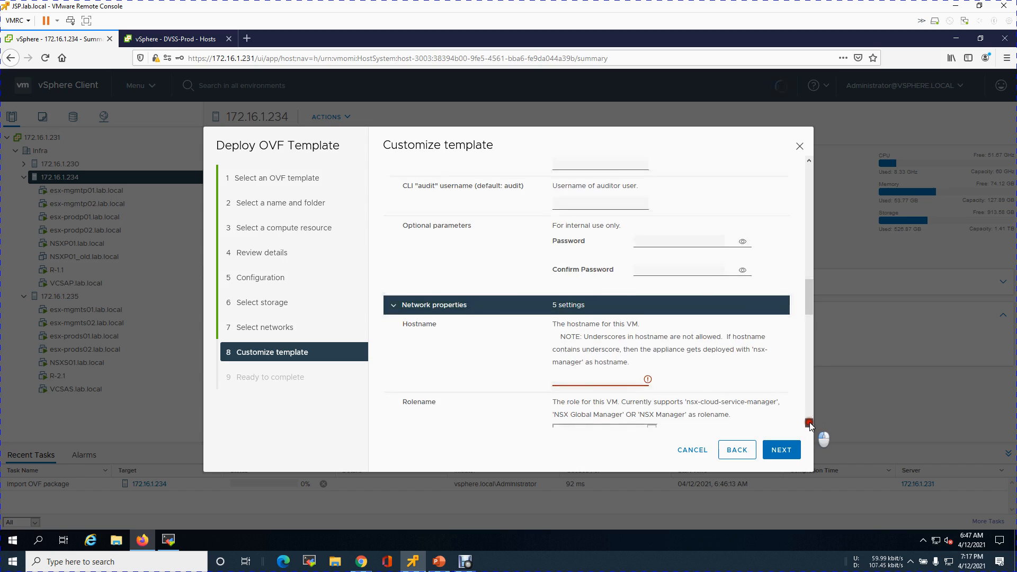
click(595, 328)
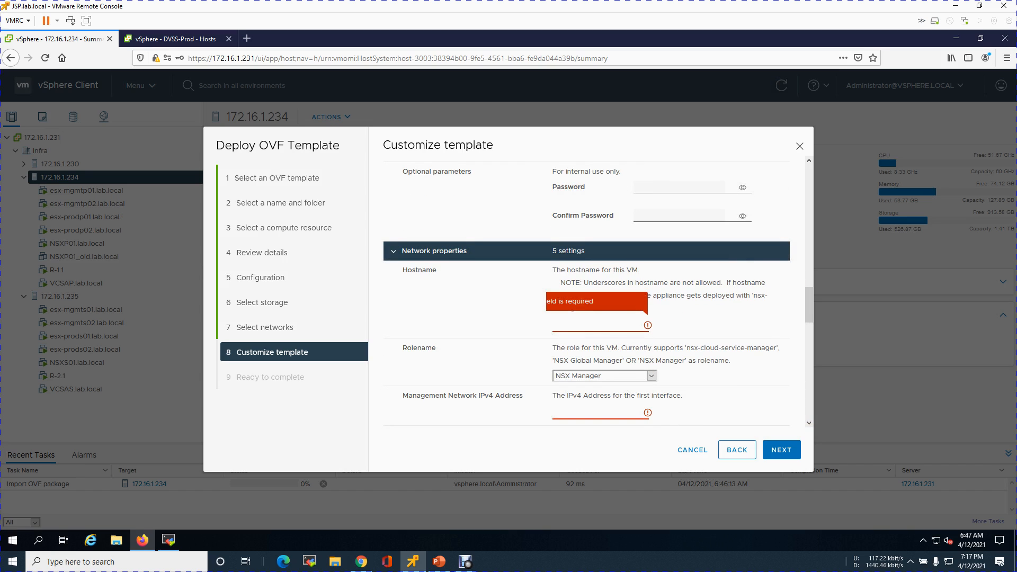
text(NSXPG01)
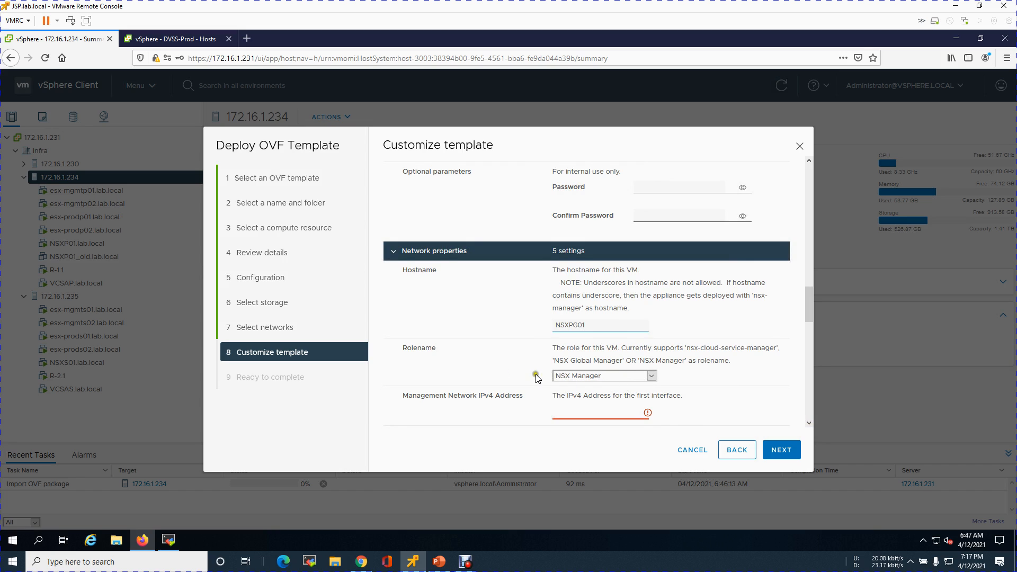
click(404, 350)
drag(403, 349, 456, 351)
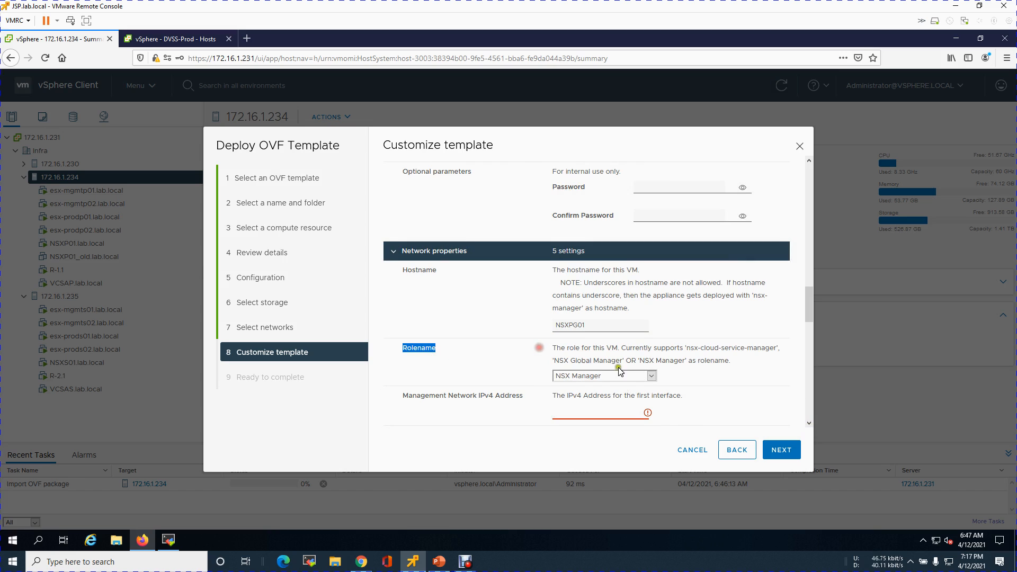
click(652, 376)
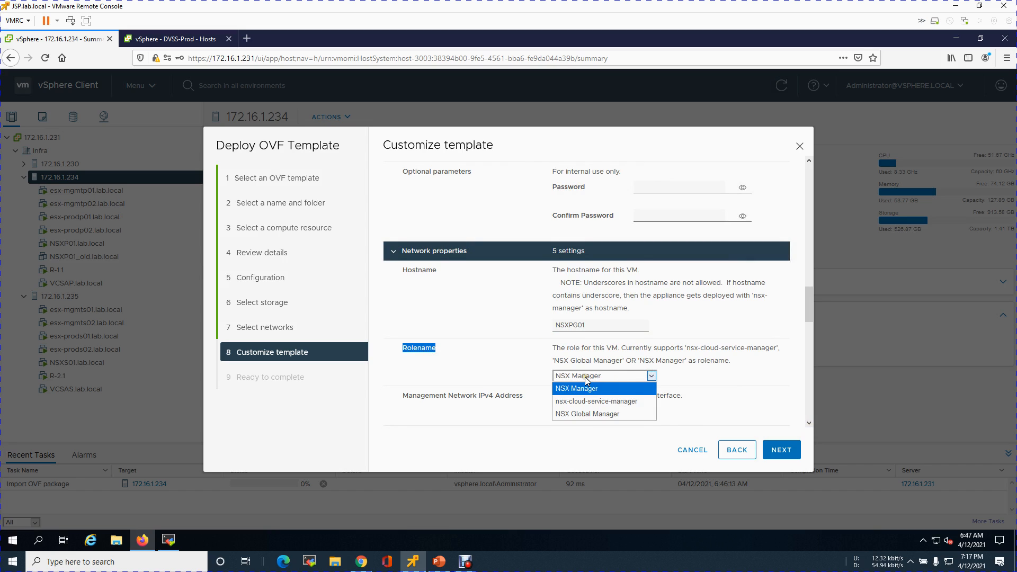
click(575, 414)
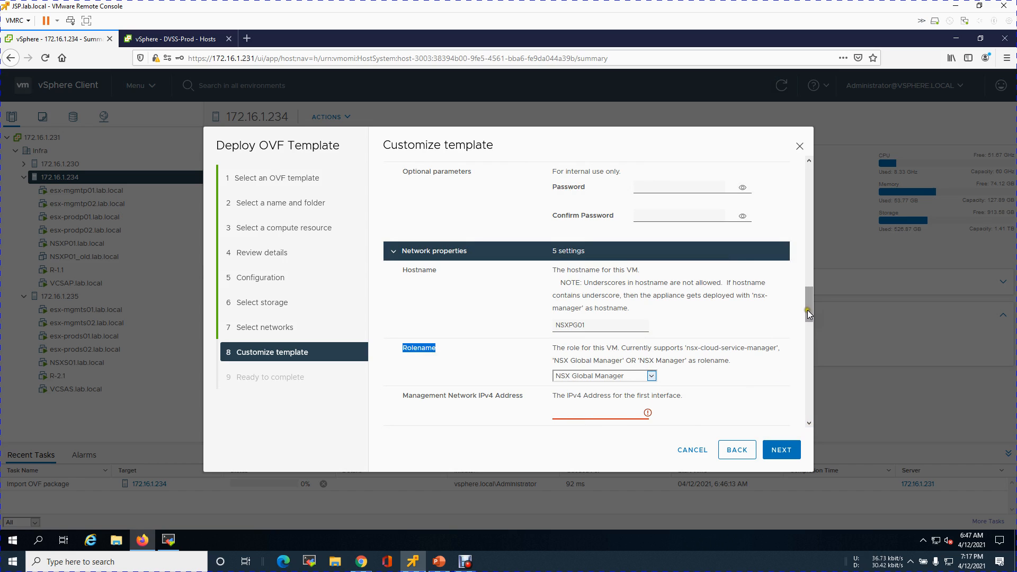
- Set the management network IPv4 address to 10.0.1.30, netmask to 255.255.255.0 and default gateway to 10.0.1.1
scroll(808, 318, down, 2)
click(630, 305)
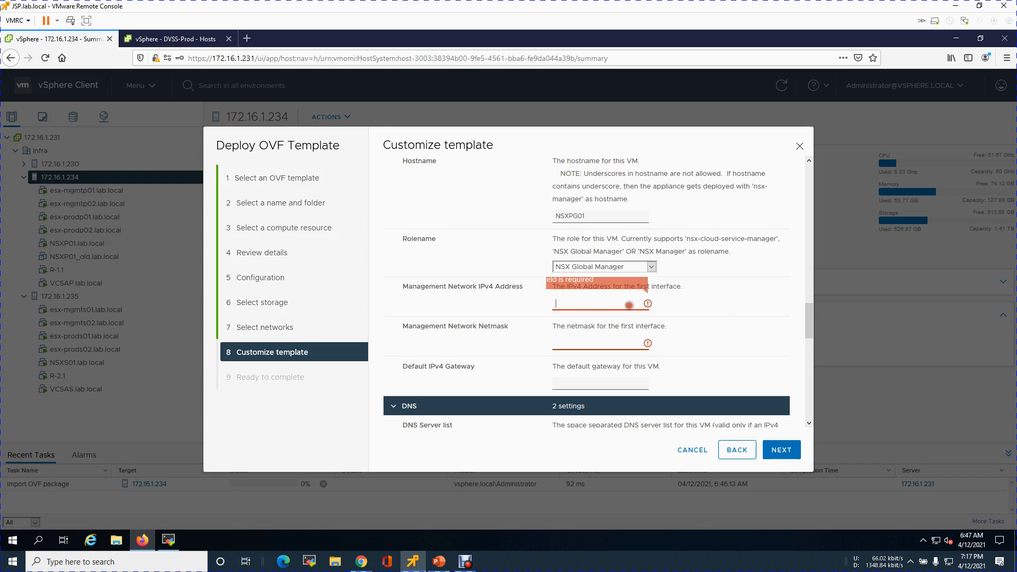
text(10.0.100.30)
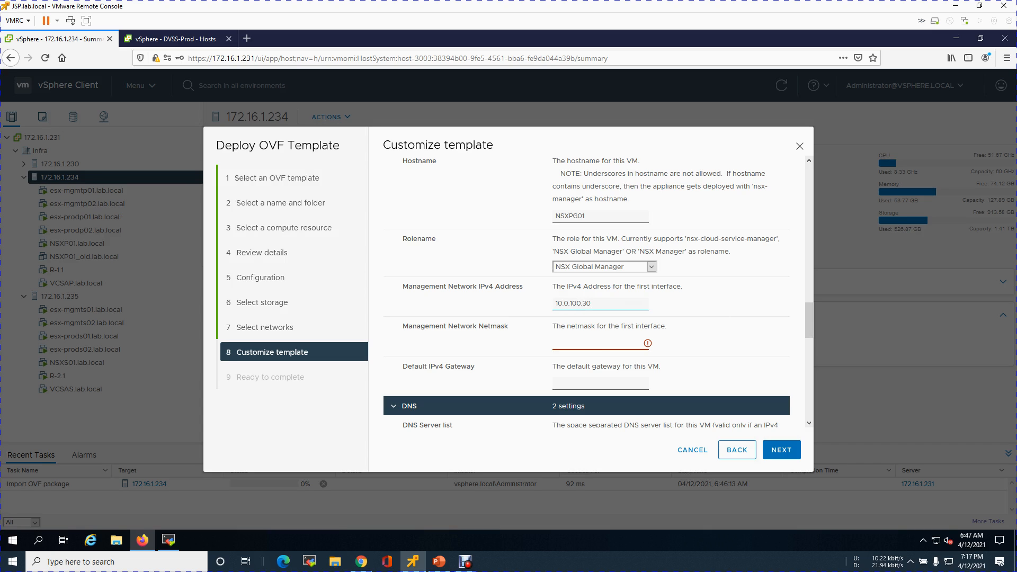
click(600, 349)
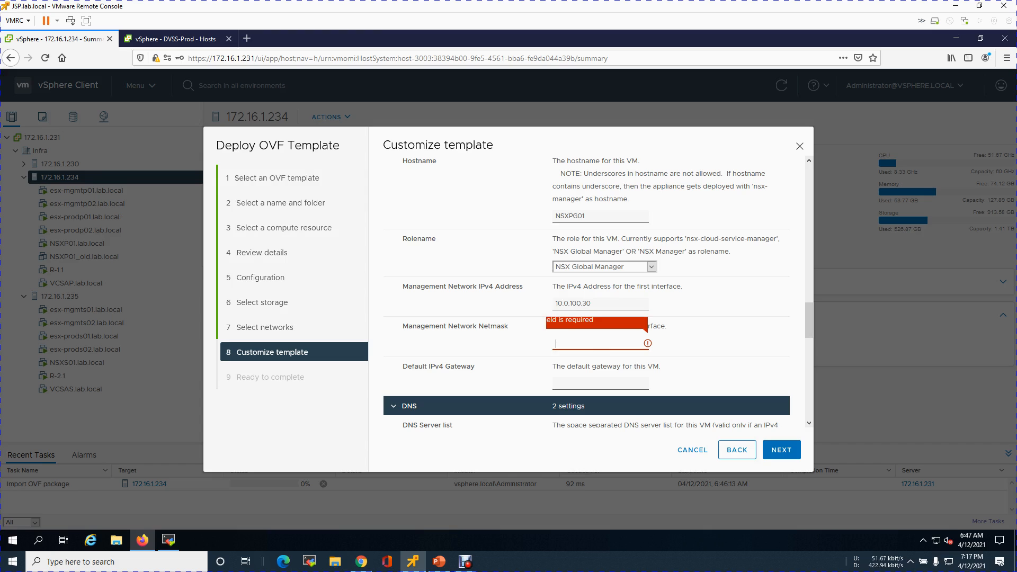
text(255)
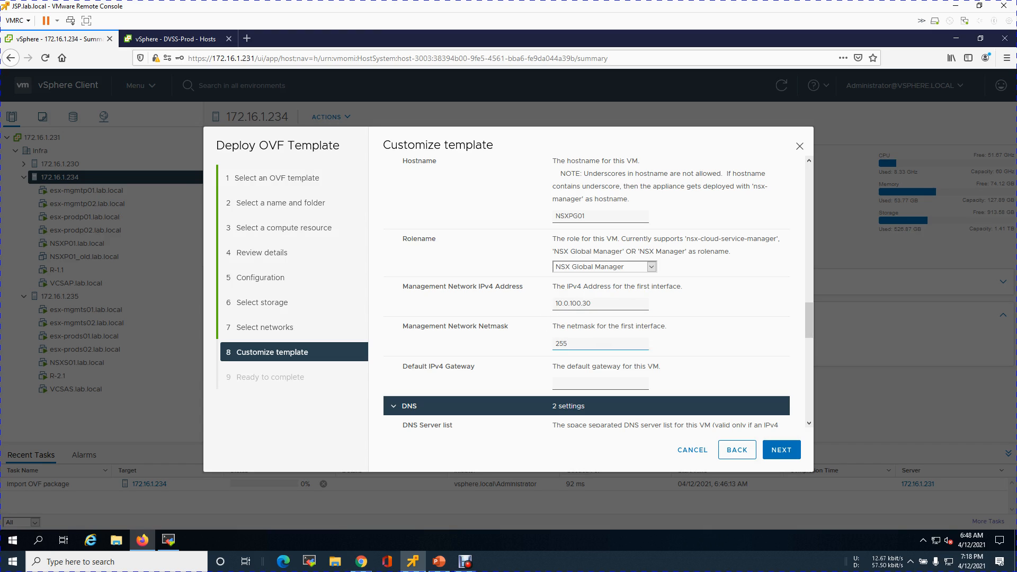
click(581, 305)
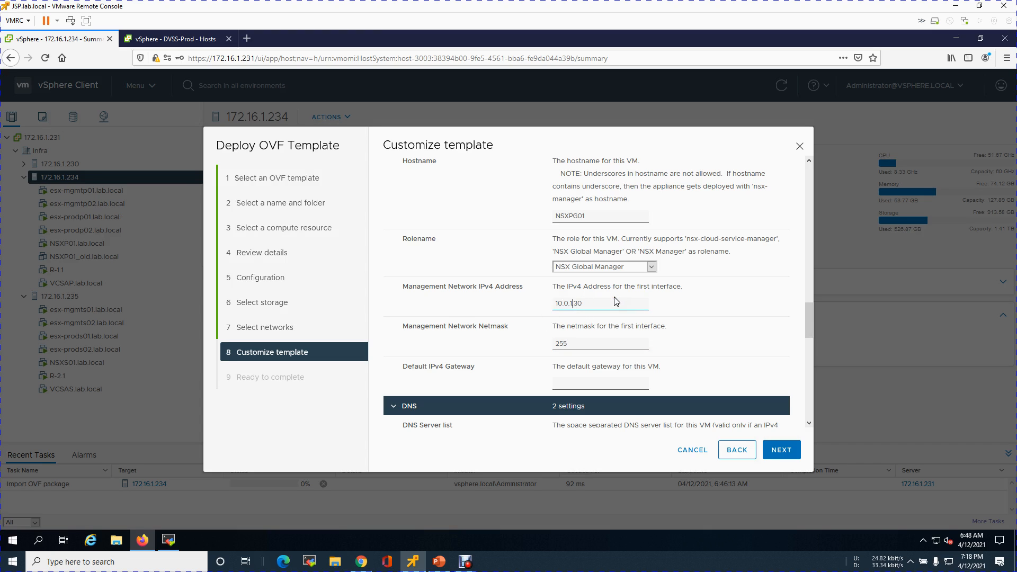
click(598, 342)
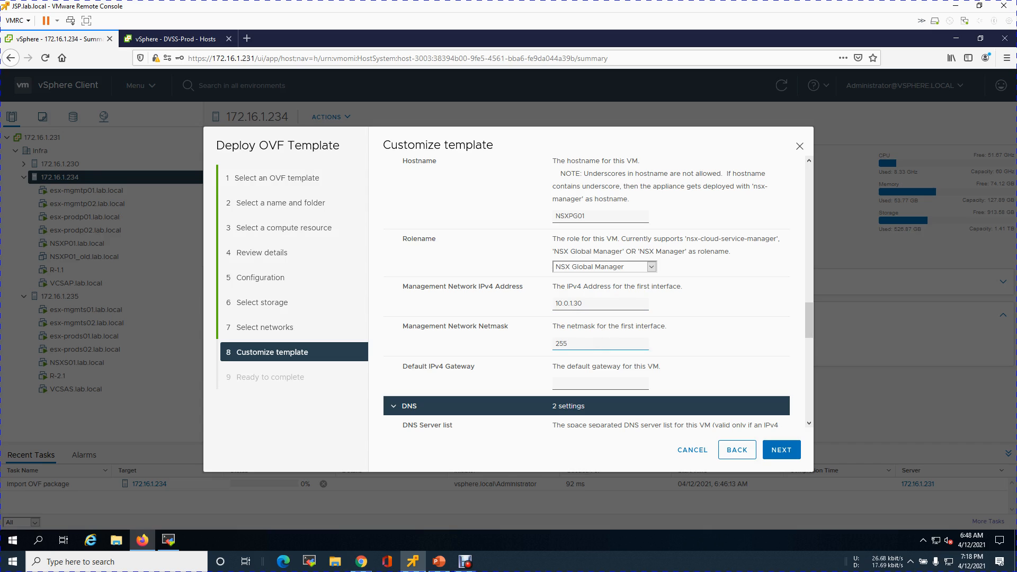
text(.255.255.0)
click(611, 385)
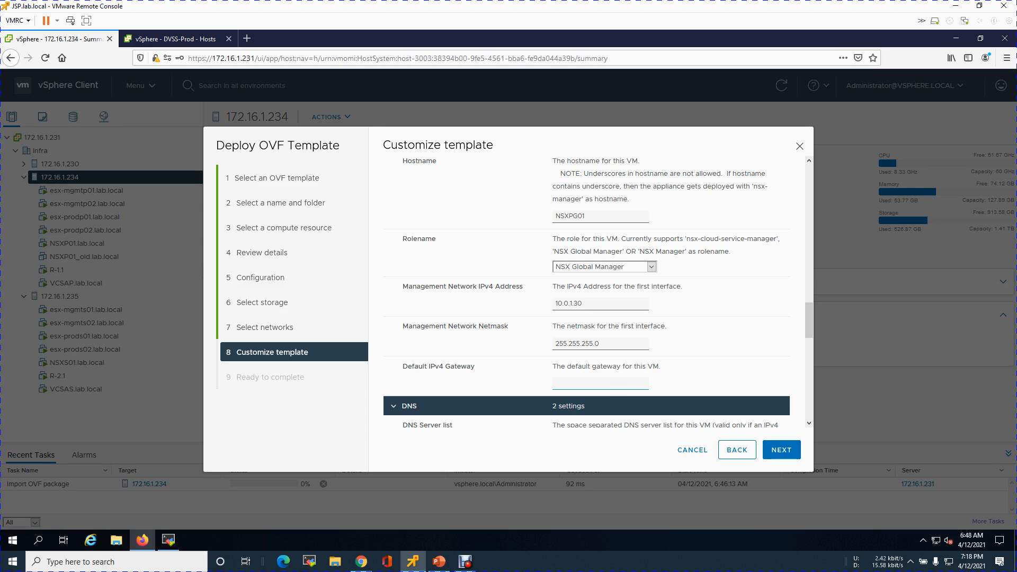
text(10.0.1.1)
- Set the DNS server to 10.0.5.30, the domain search list to lab.local and the NTP server to 216.239.35.4
drag(811, 322, 809, 360)
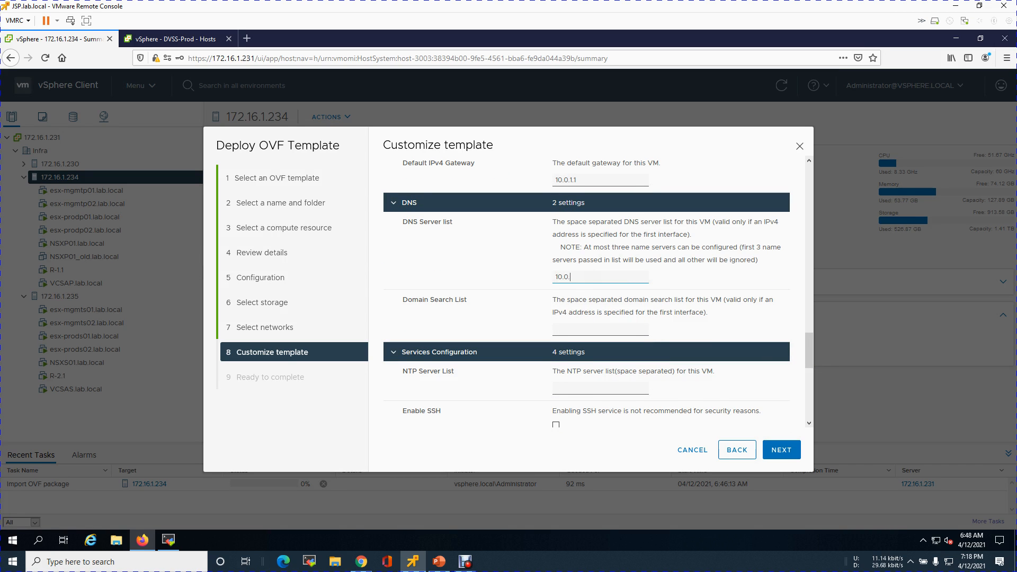
click(583, 327)
text(lab.local)
click(588, 391)
text(216.239.35.4)
- Enable SSH and allow root SSH logins in the appliance's services configuration
drag(809, 355, 812, 379)
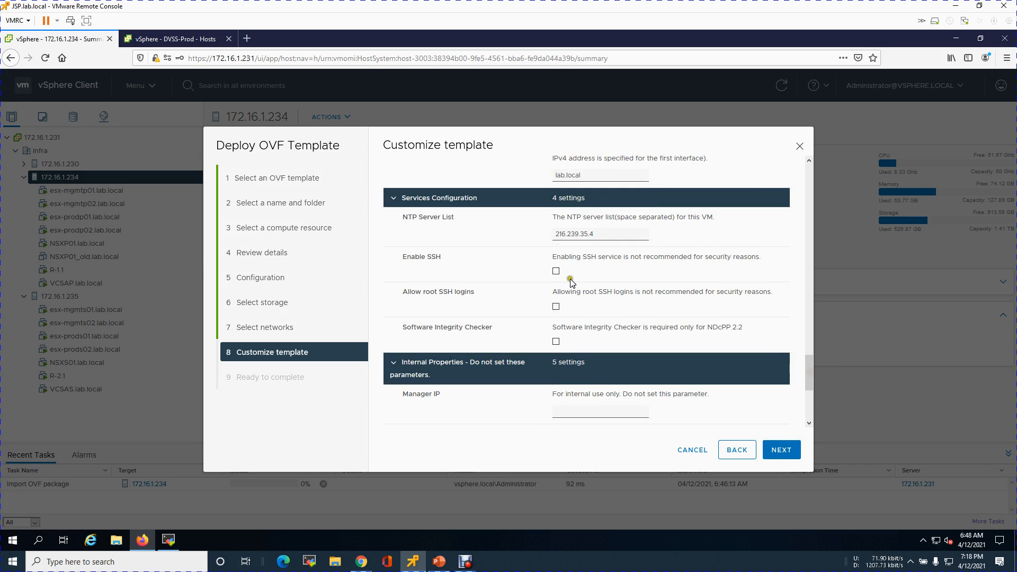
click(556, 271)
click(556, 306)
- Leave the internal properties as they are, review the summary and launch the NSXPG01.lab.local deployment
mouse_move(810, 379)
mouse_down()
mouse_move(810, 424)
mouse_move(806, 359)
mouse_move(805, 386)
mouse_up()
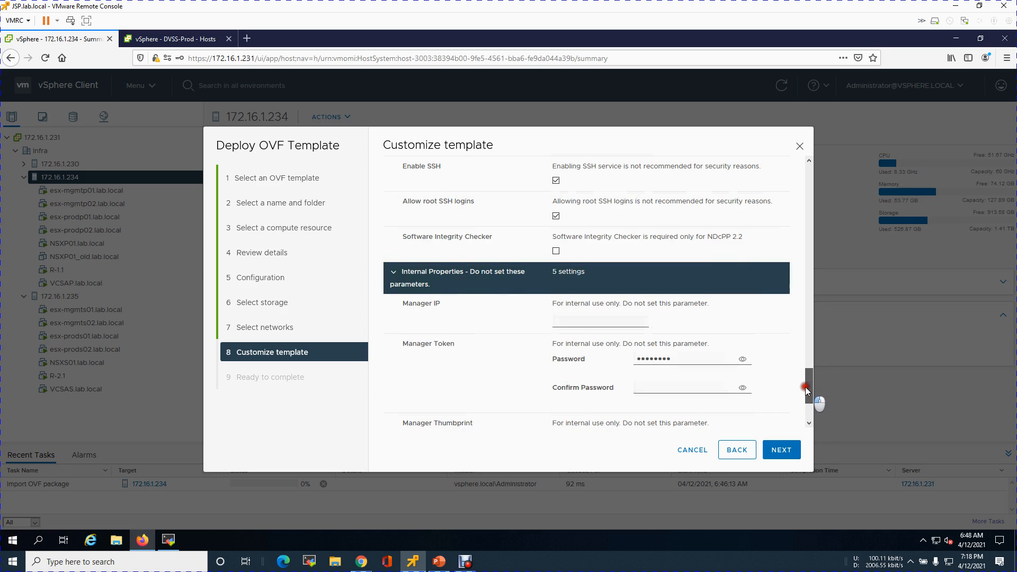
drag(805, 387, 819, 477)
click(781, 452)
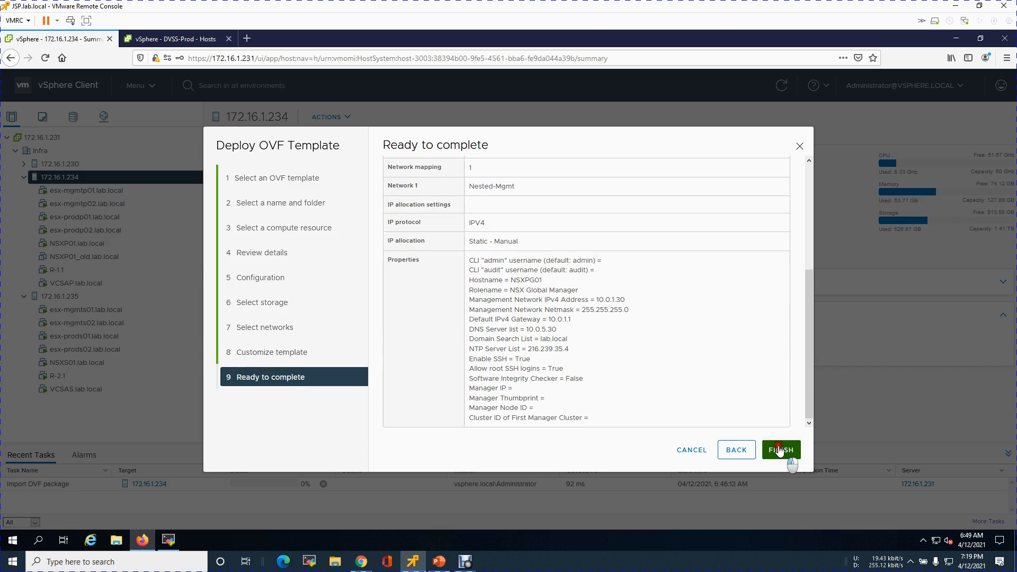
click(779, 451)
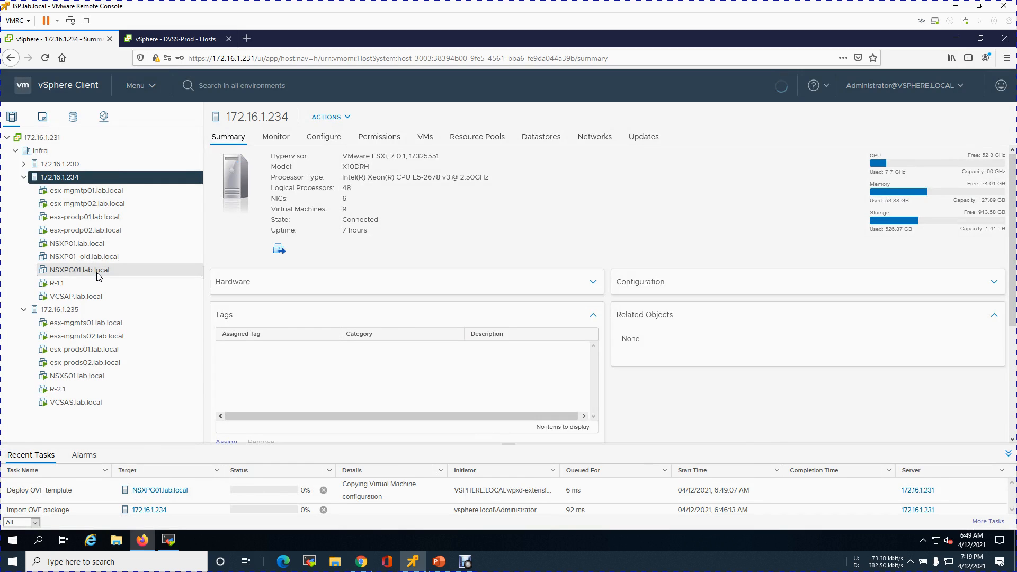
- Start an OVF template deployment on host 172.16.1.235
click(92, 315)
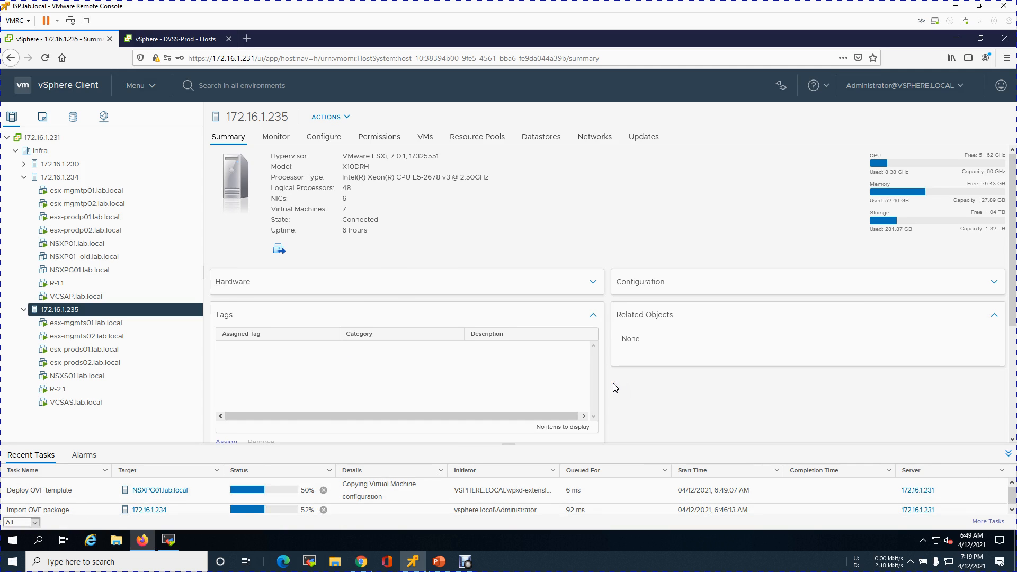
click(306, 320)
click(88, 315)
right_click(92, 310)
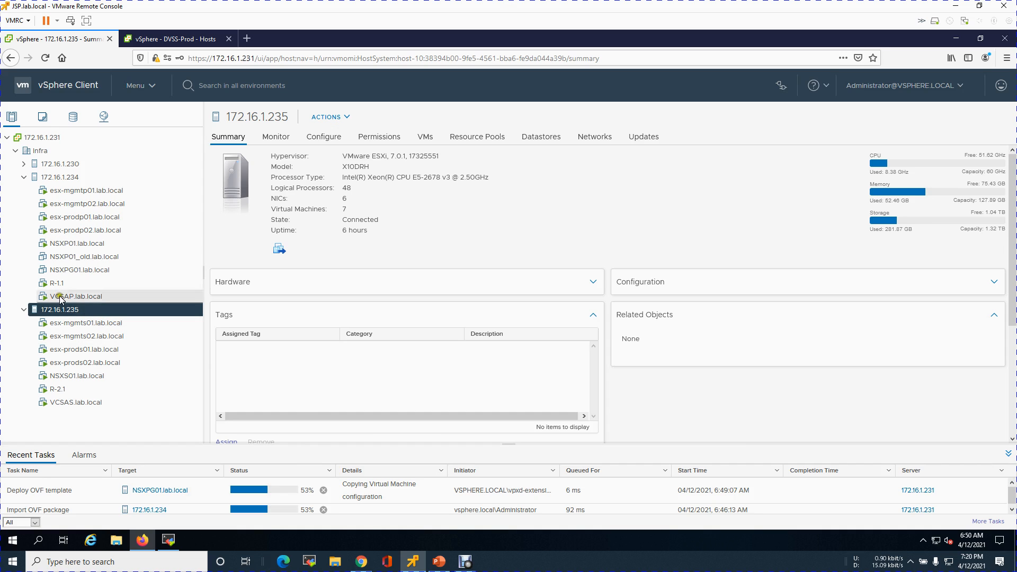
right_click(56, 313)
click(55, 313)
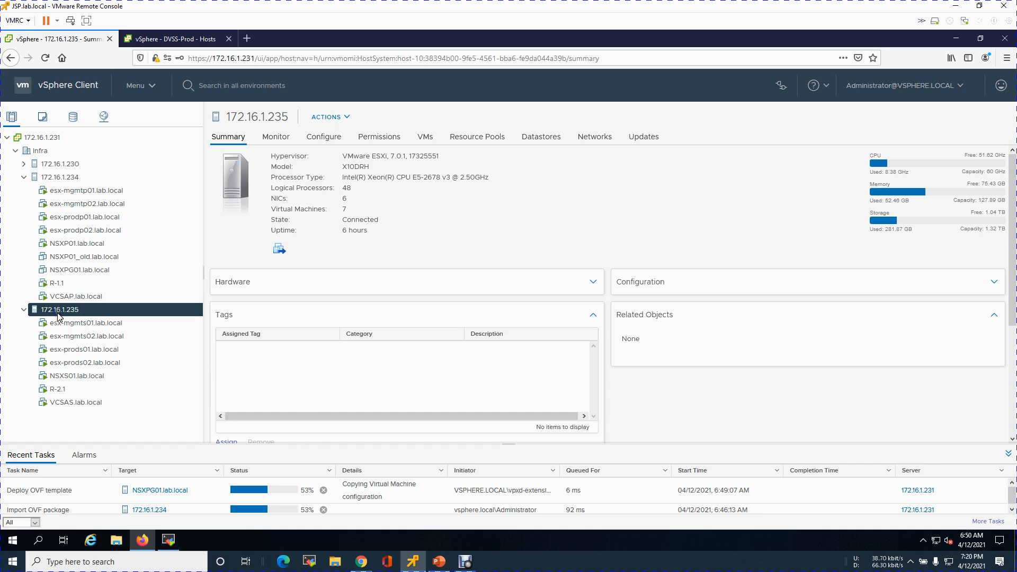
click(623, 218)
right_click(56, 309)
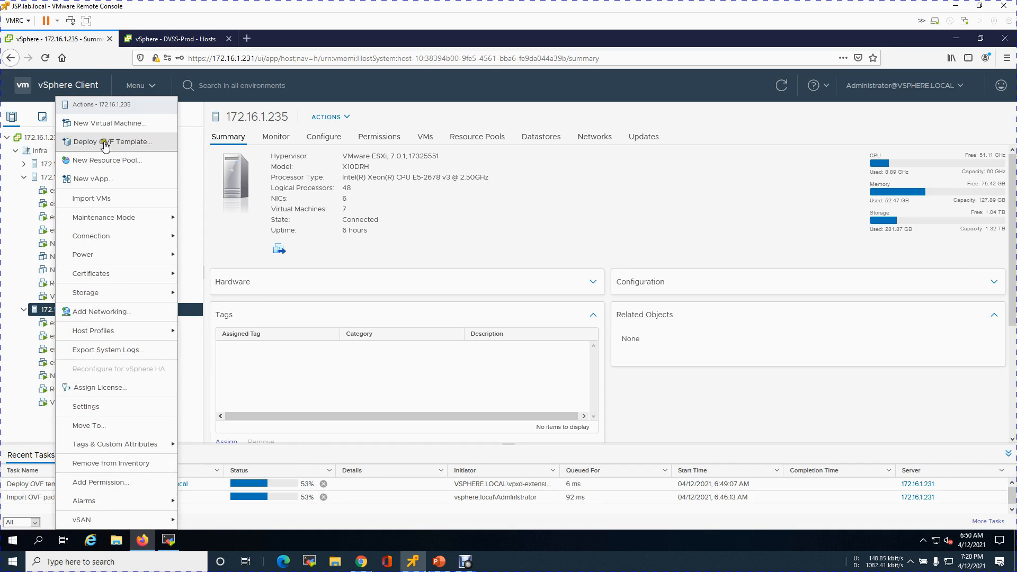
click(105, 142)
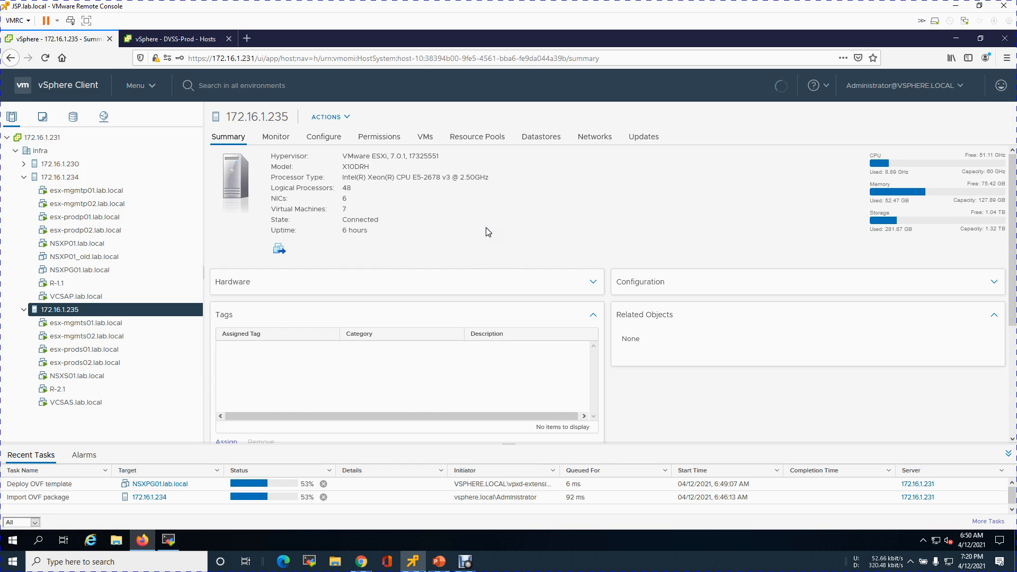
click(488, 255)
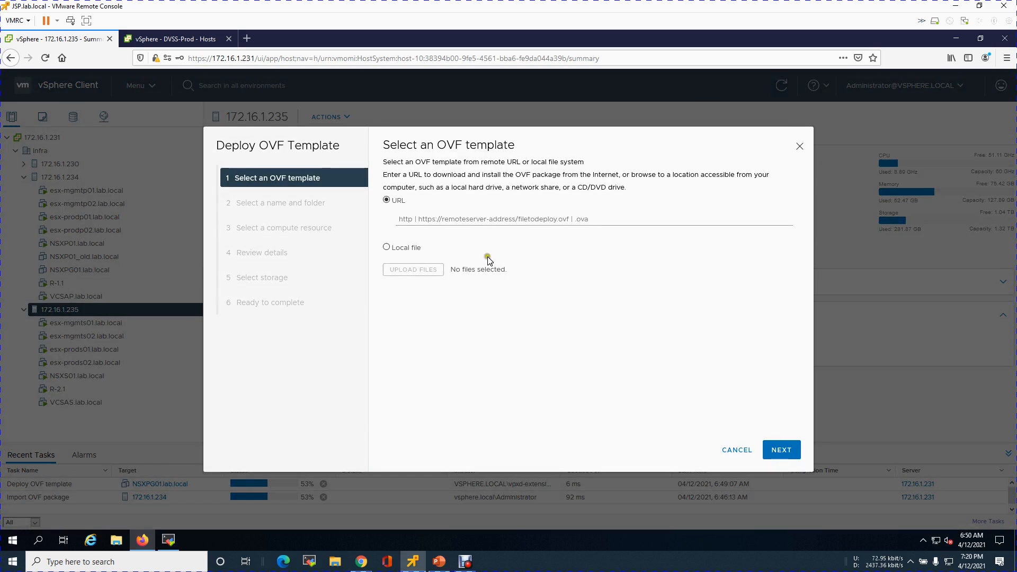
- Choose the local file nsx-unified-appliance-3.1.1.0.0.17483186.ova from Downloads as the OVF template and continue
click(406, 201)
click(399, 249)
click(421, 272)
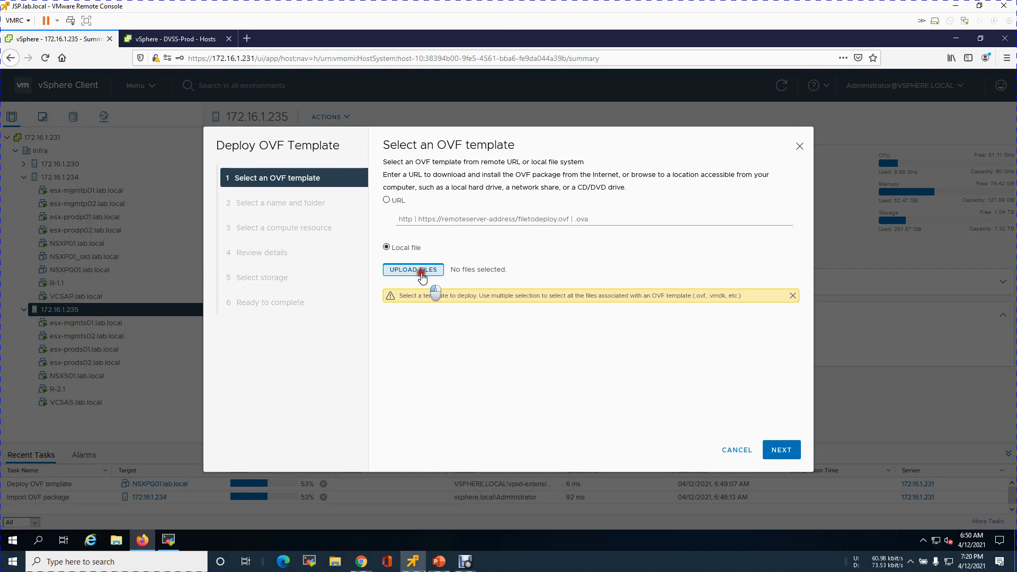
click(196, 127)
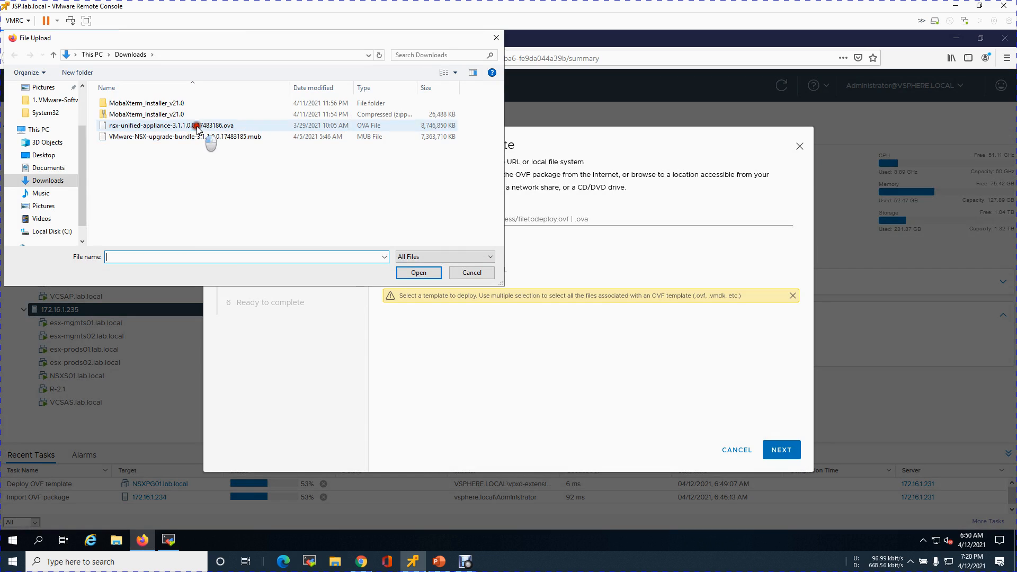
click(424, 272)
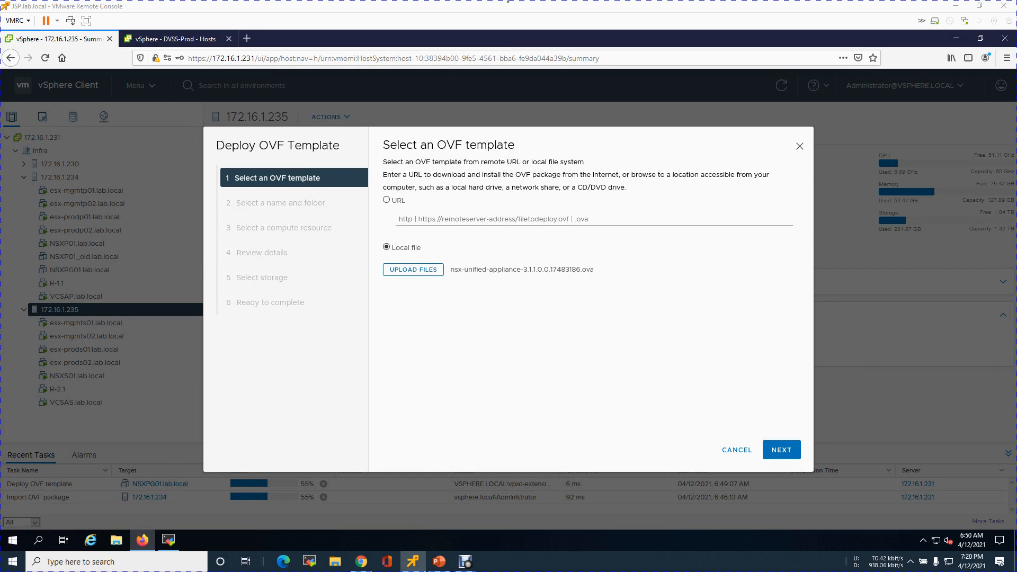
click(326, 247)
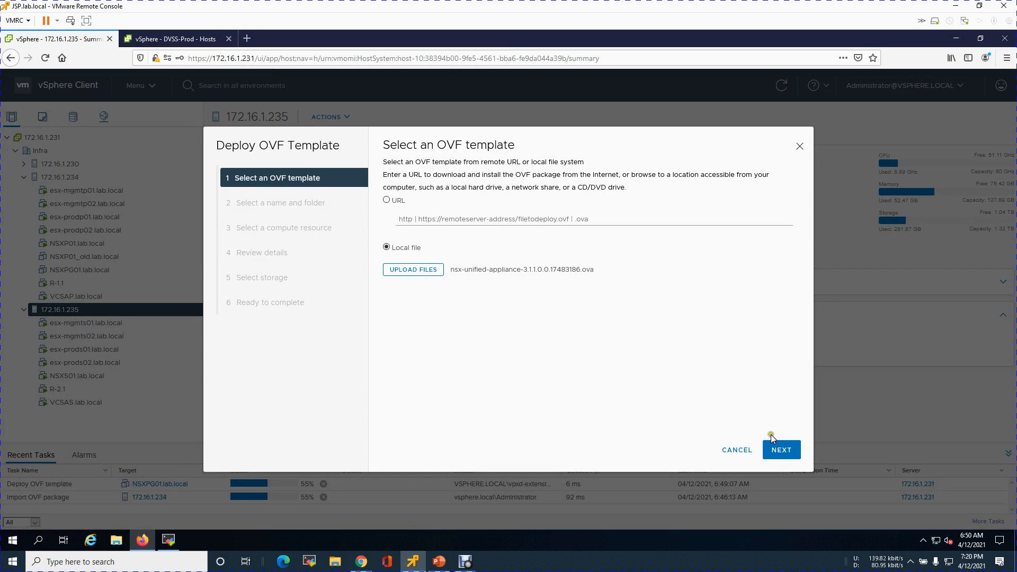
click(780, 450)
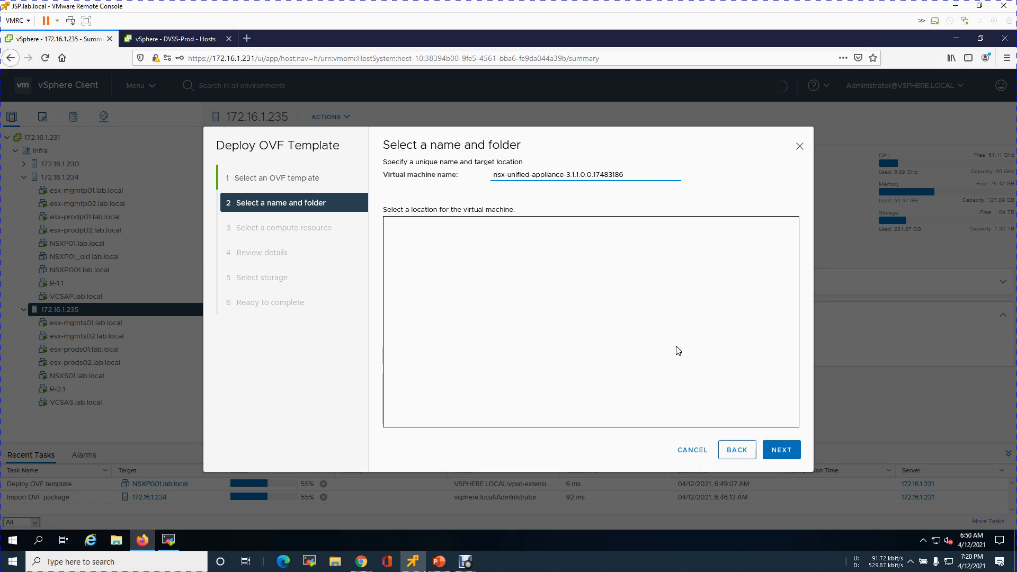
- Name the virtual machine NSXSG01.lab.local in the Infra datacenter and accept host 172.16.1.235 as its compute resource
drag(630, 175, 462, 169)
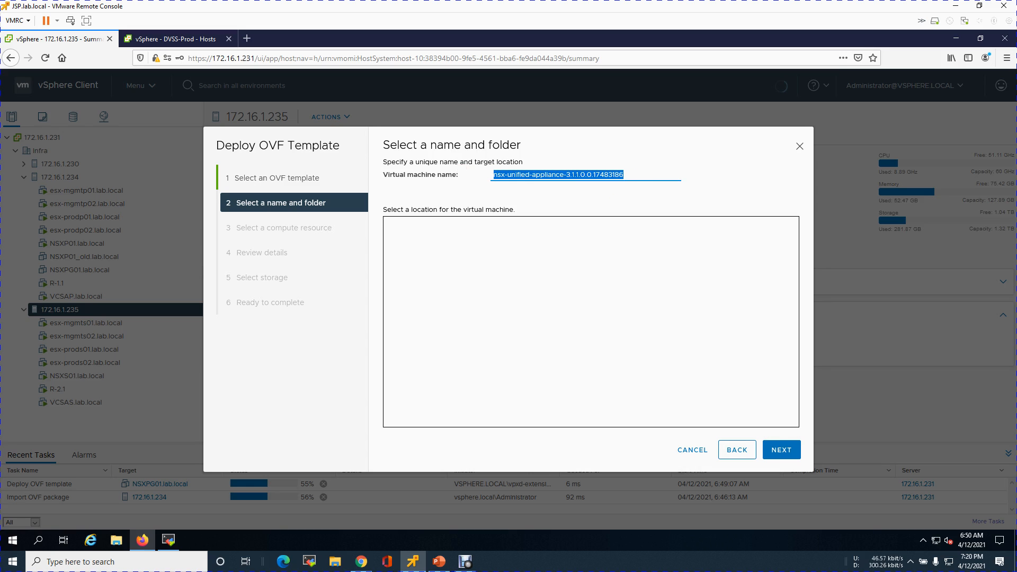
text(NSXSG01.lab.local)
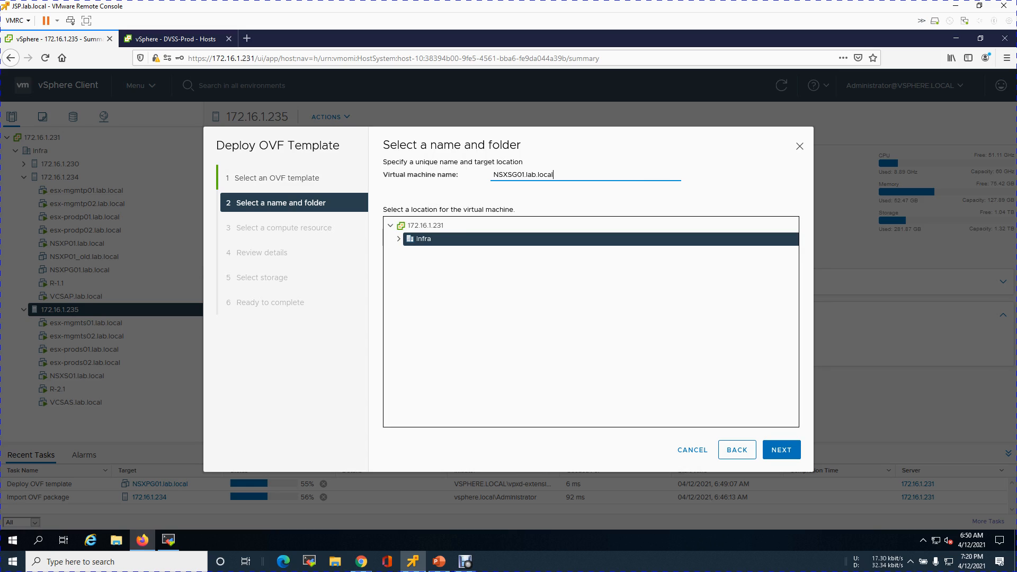
key(ctrl+a)
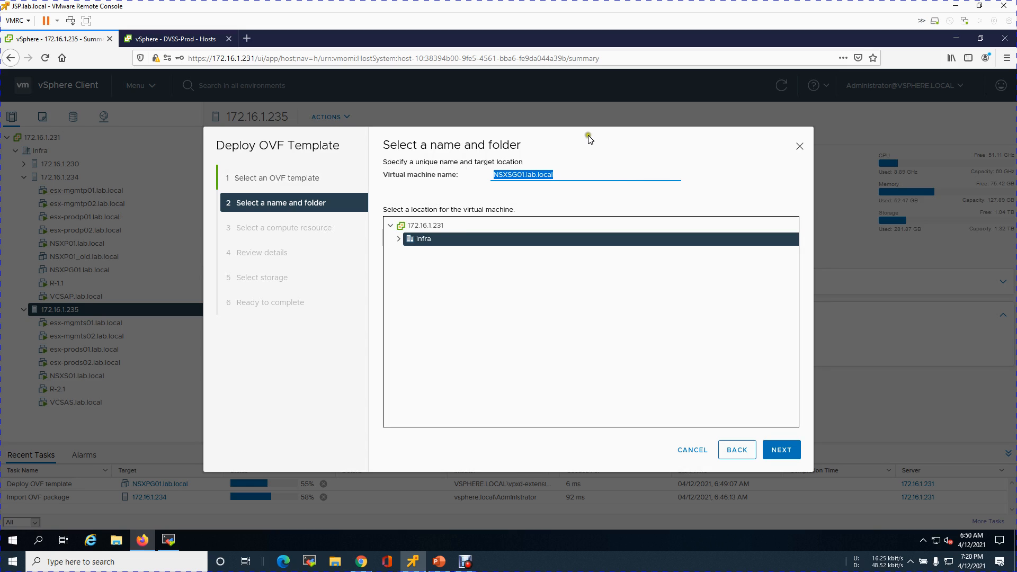
click(784, 452)
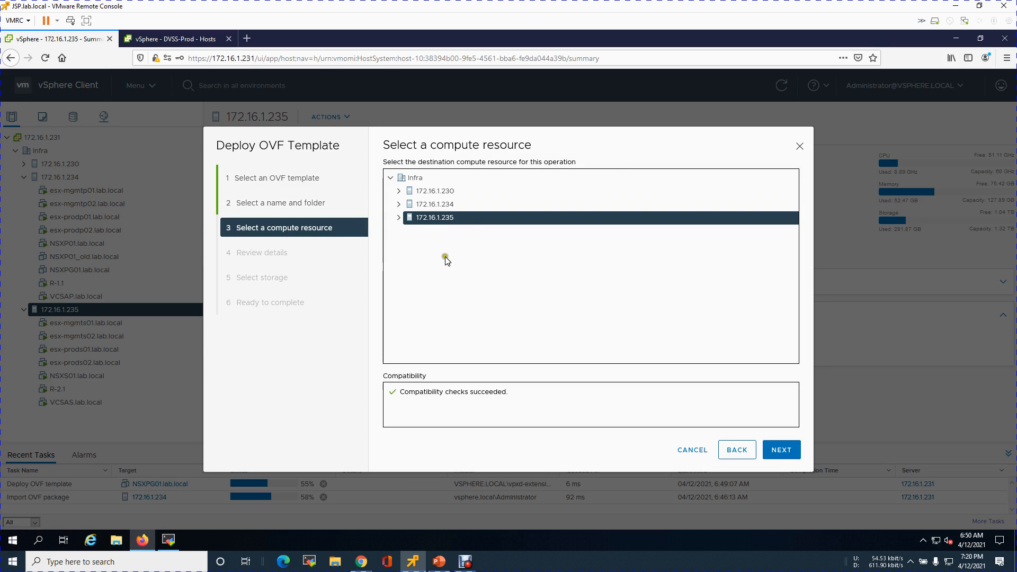
click(793, 455)
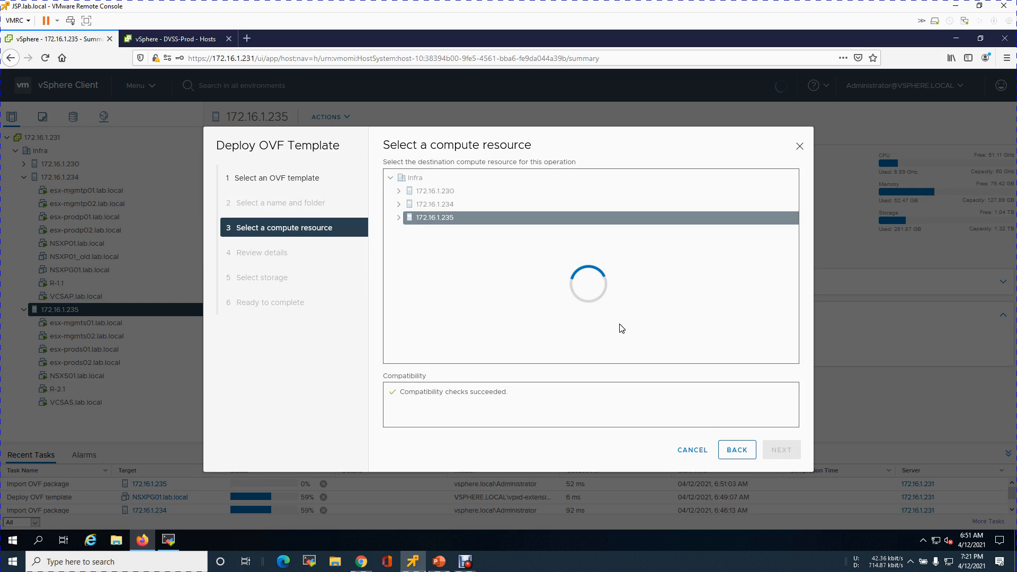
click(622, 328)
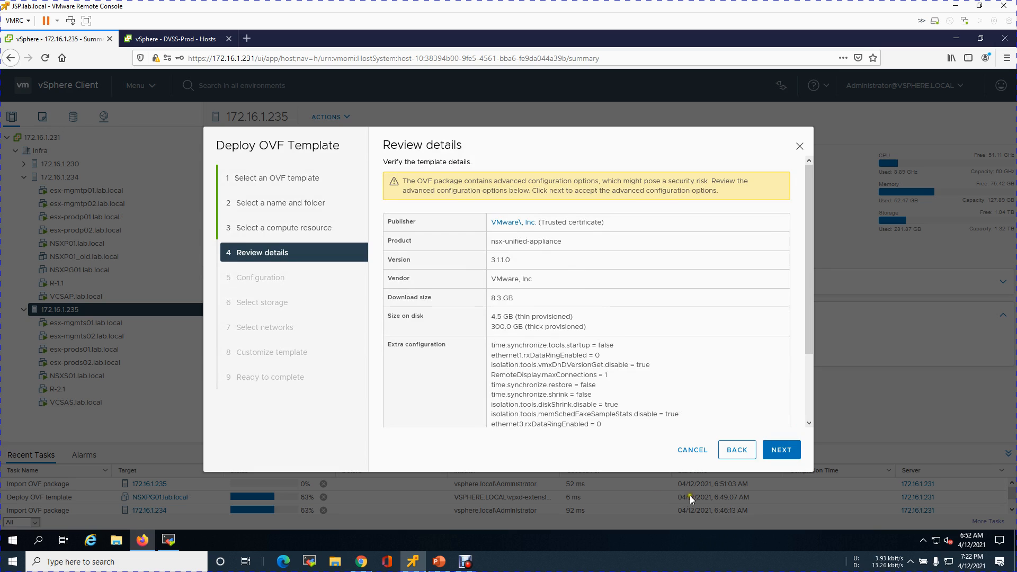
- Accept the template details and choose the Small deployment configuration
click(796, 453)
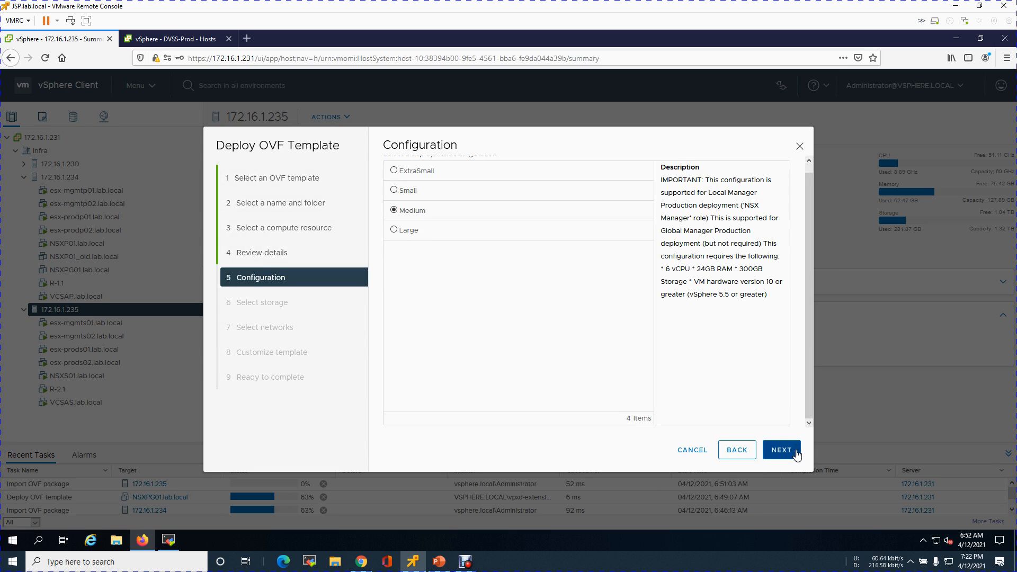
click(407, 190)
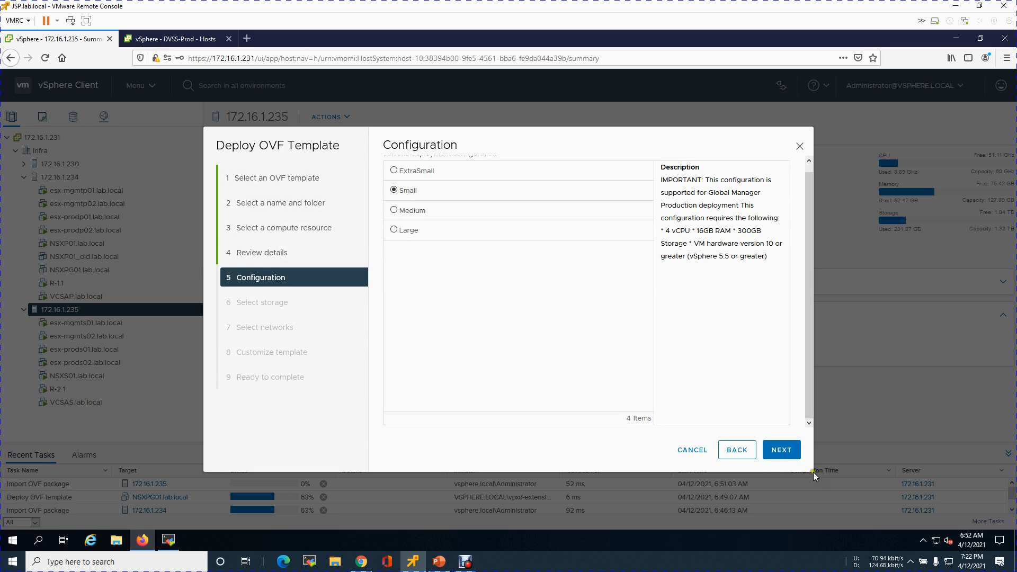
click(780, 451)
- Return to the storage selection, choose datastore LS-235-512Gb-S for the appliance and continue
click(788, 451)
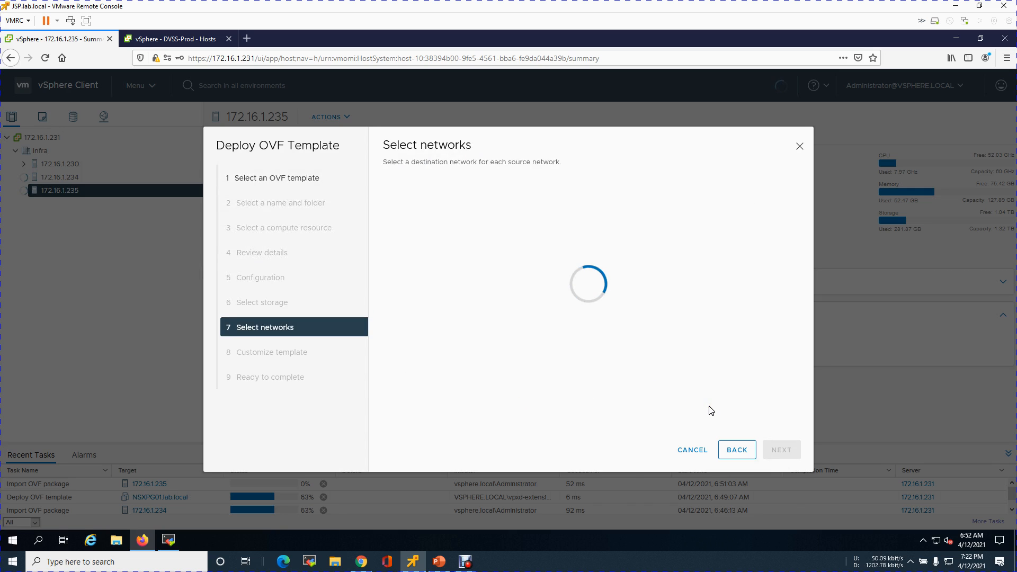
click(737, 451)
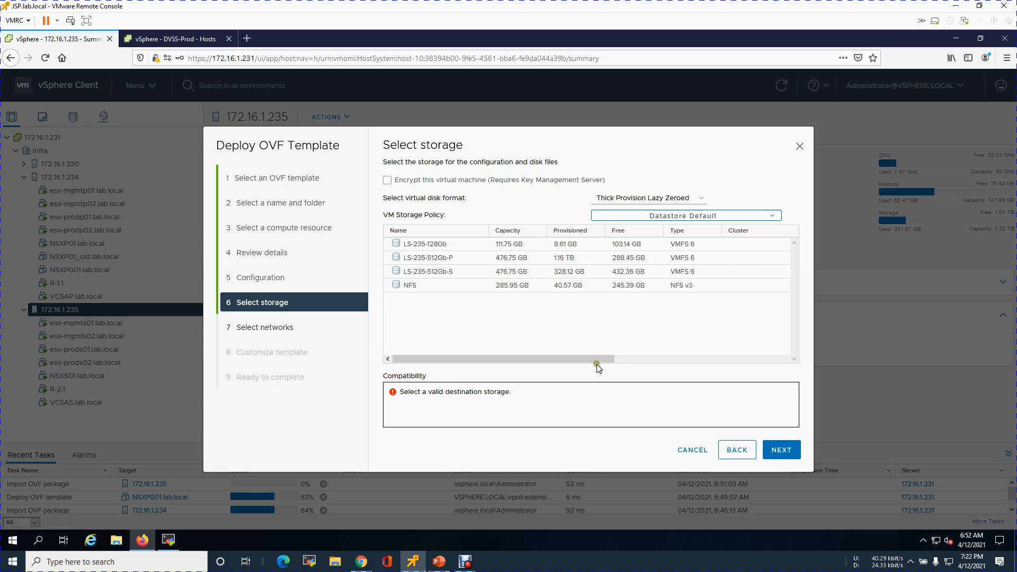
click(622, 275)
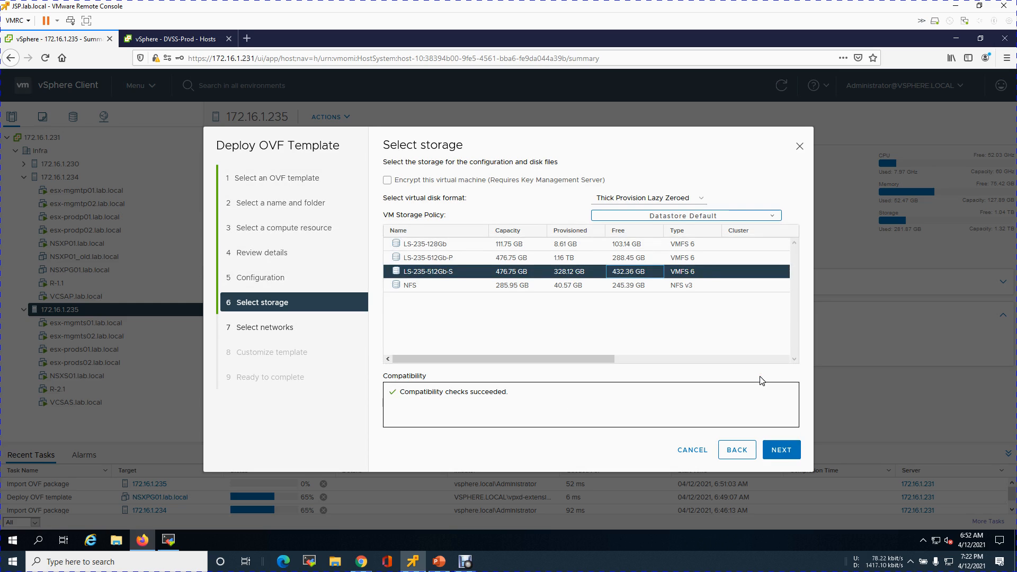
click(787, 454)
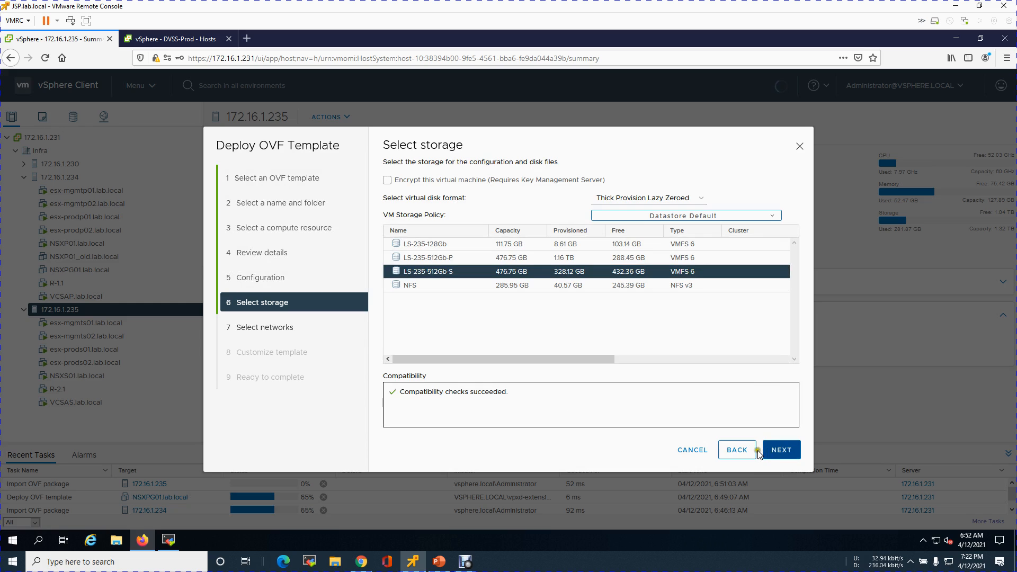
- Return to the storage selection, change the virtual disk format to Thin Provision and continue
click(653, 447)
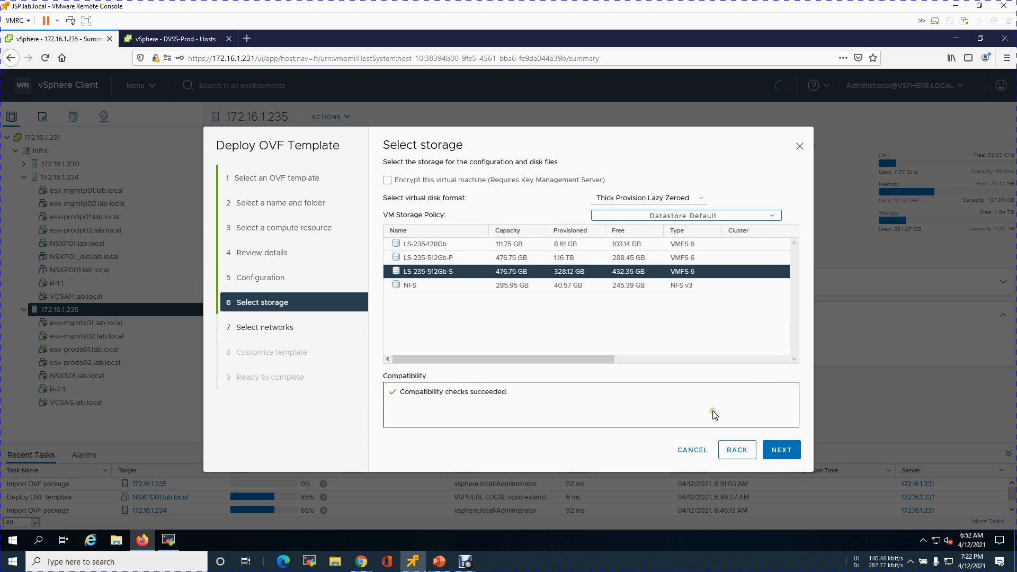
click(777, 447)
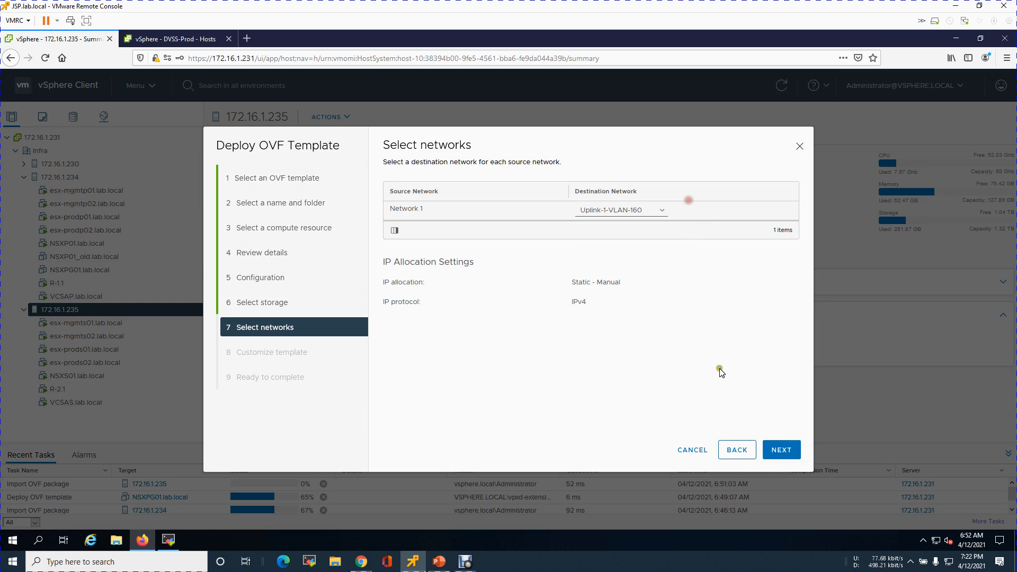
click(730, 452)
click(685, 198)
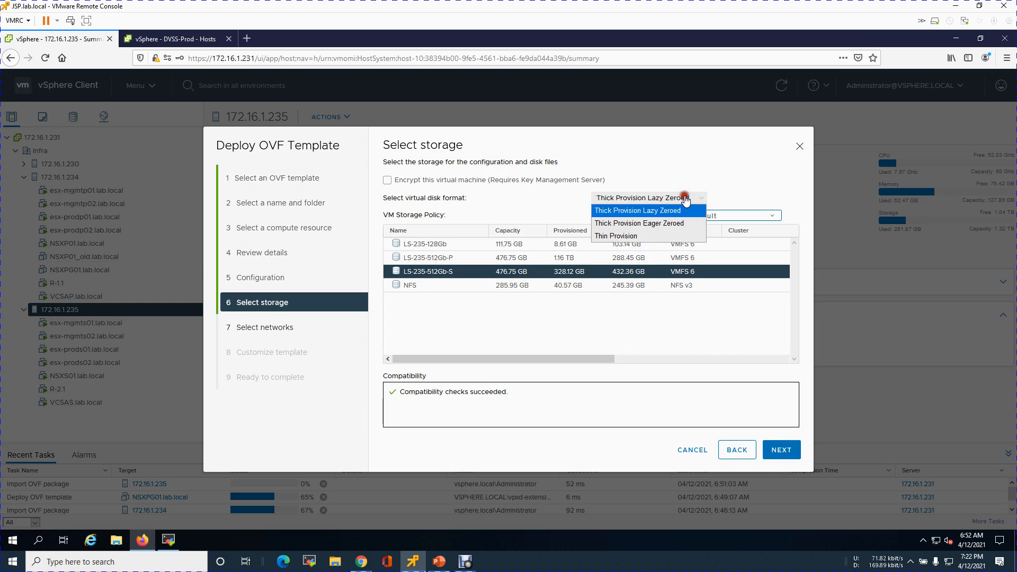
click(651, 236)
click(779, 451)
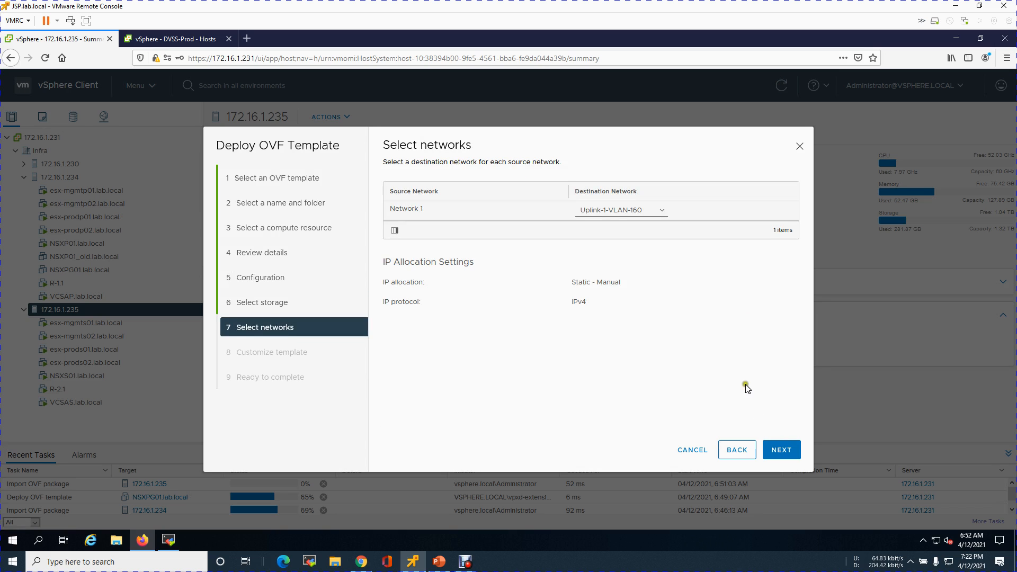
- Map source Network 1 to the Nested-Mgmt destination network and continue
click(657, 210)
click(636, 248)
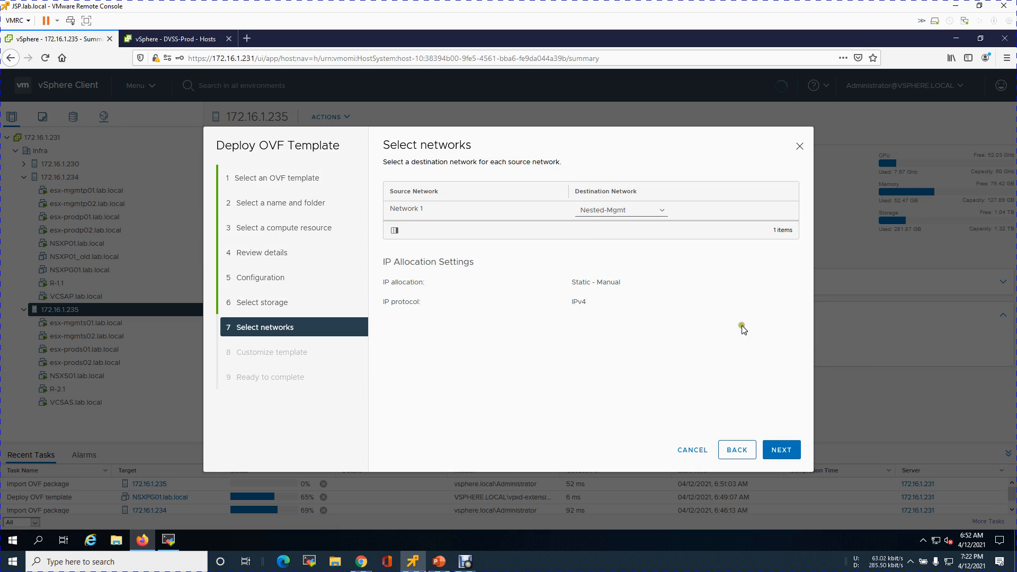
click(780, 450)
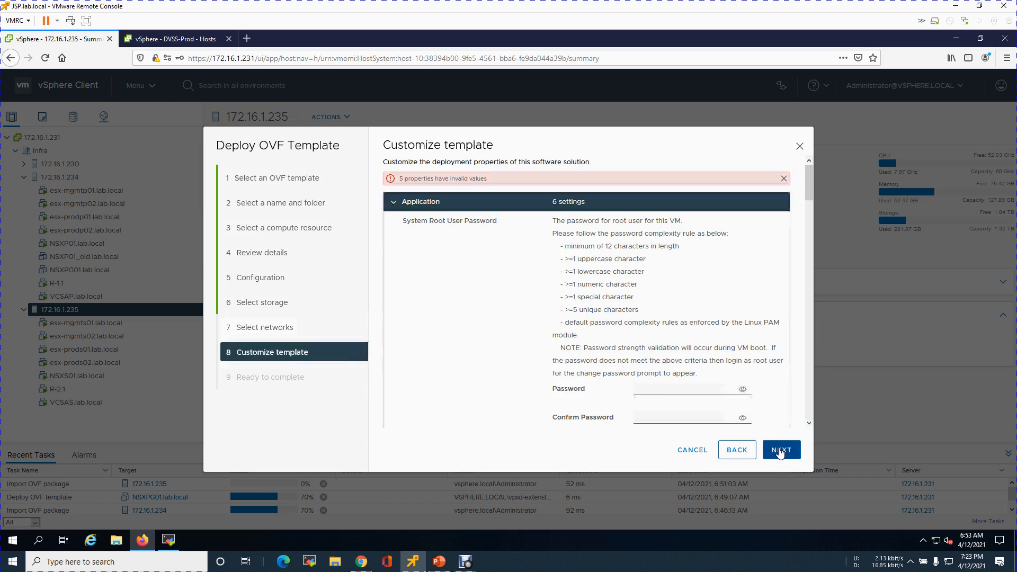
- Replace the prefilled system root user password, reveal it for checking, and enter the same password as confirmation
drag(681, 389, 616, 386)
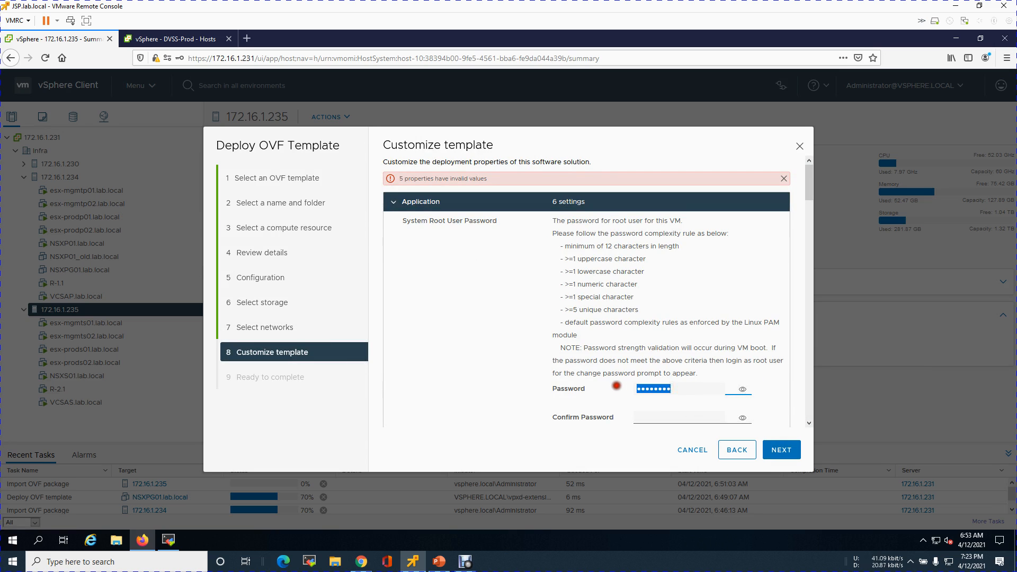
click(743, 390)
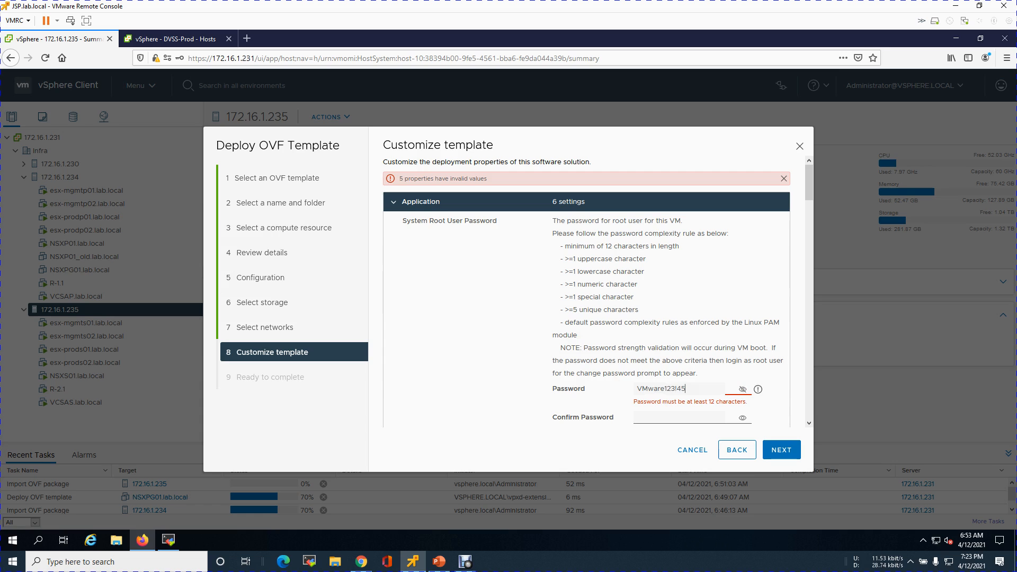
key(ctrl+a)
click(681, 418)
key(ctrl+v)
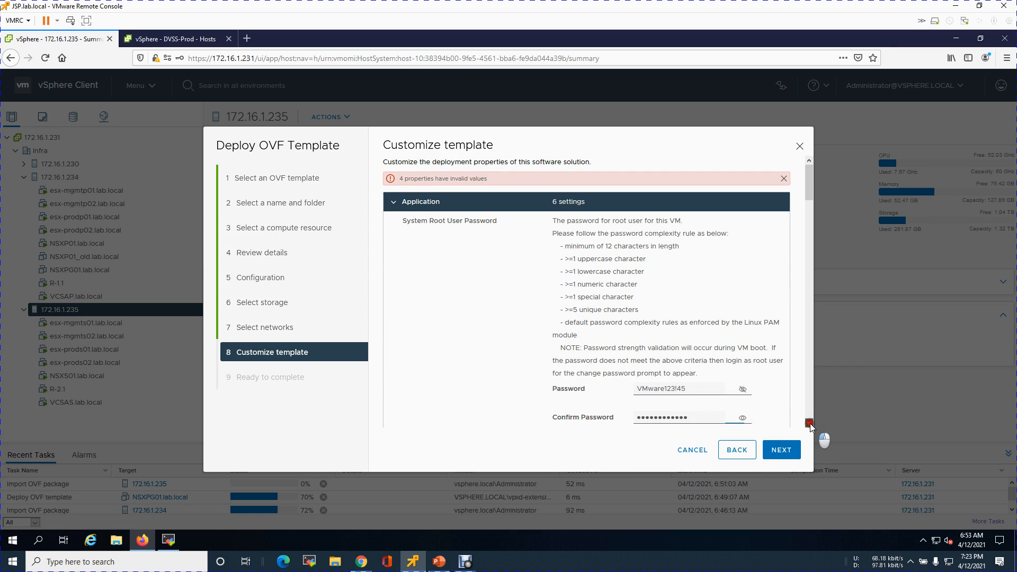
- Paste the same password into the password and confirmation fields of the CLI "admin" user
click(809, 424)
scroll(810, 424, down, 7)
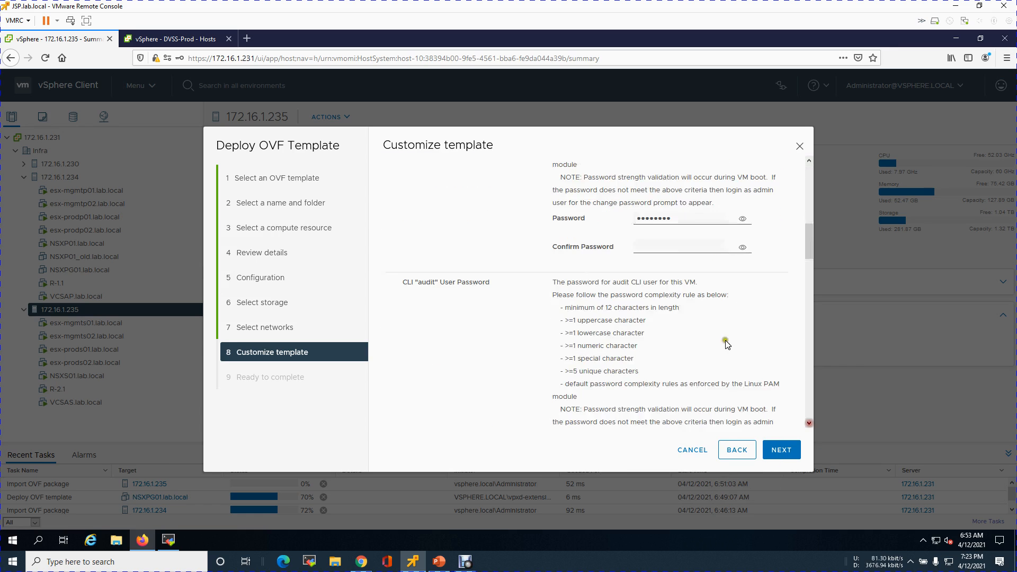
drag(690, 212, 597, 210)
key(ctrl+v)
click(650, 239)
key(ctrl+v)
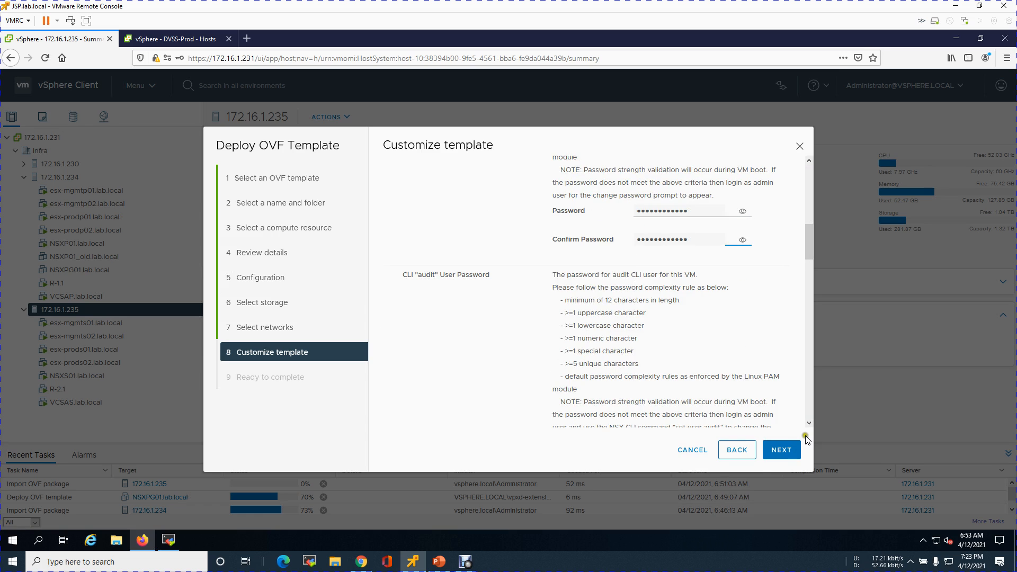
- Paste the same password into the password and confirmation fields of the CLI "audit" user
click(807, 425)
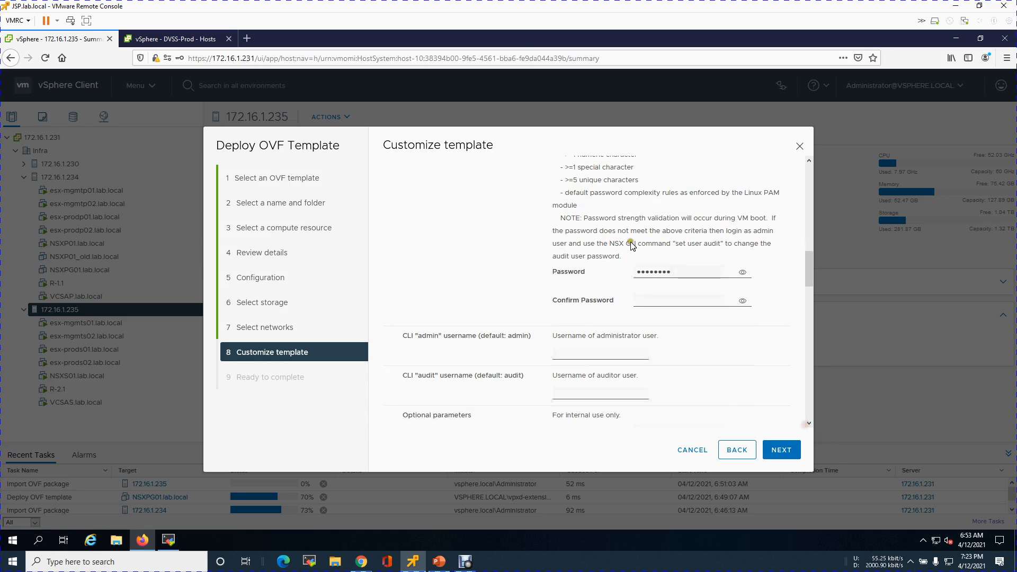
drag(681, 269, 609, 269)
key(ctrl+v)
key(Tab)
click(705, 301)
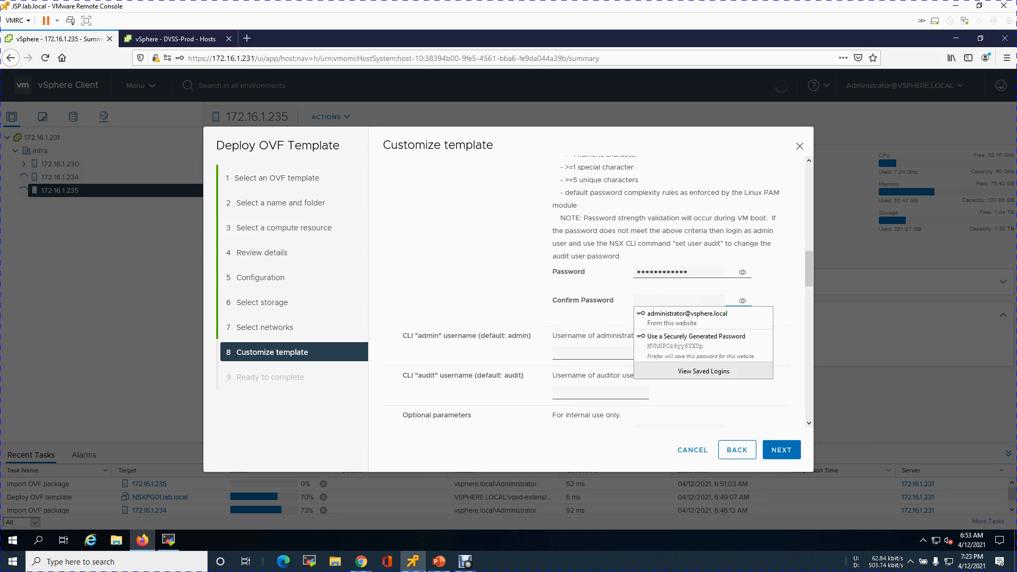
key(ctrl+v)
- Leave both CLI usernames blank and clear the prefilled password under Optional parameters
click(808, 424)
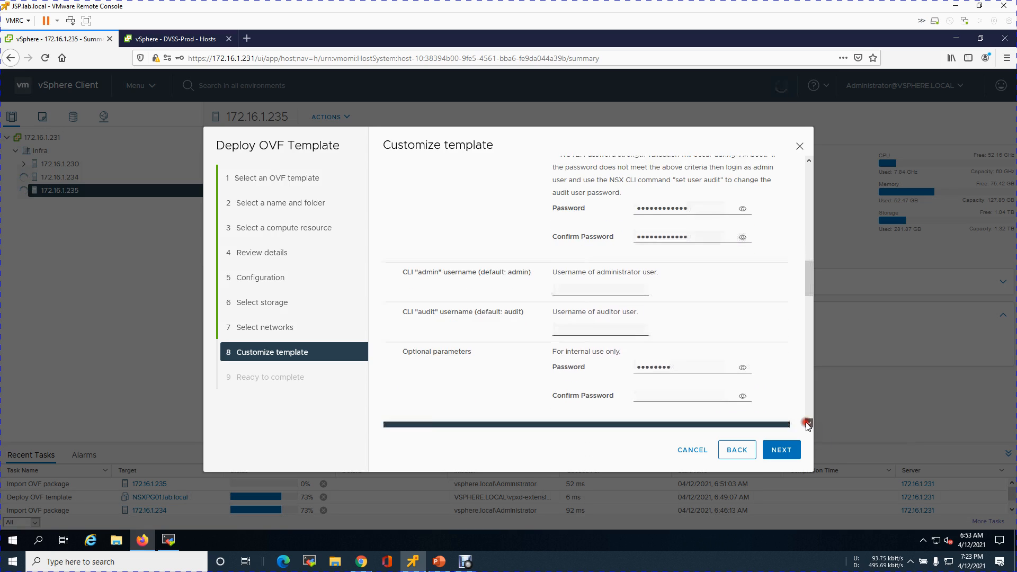
click(597, 268)
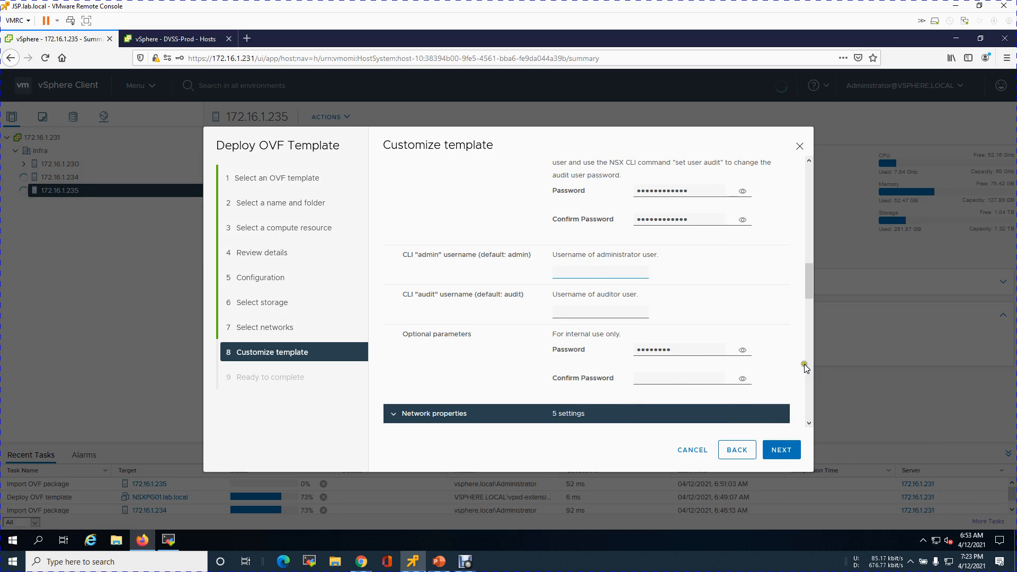
double_click(641, 349)
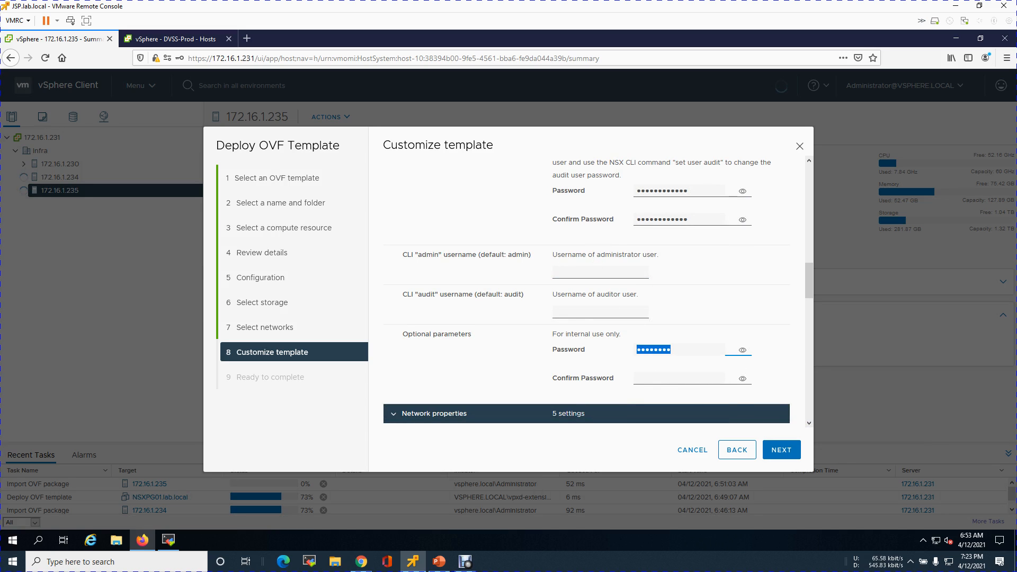
key(BackSpace)
- Set the appliance hostname to NSXSG01 and its role name to NSX Global Manager
click(808, 424)
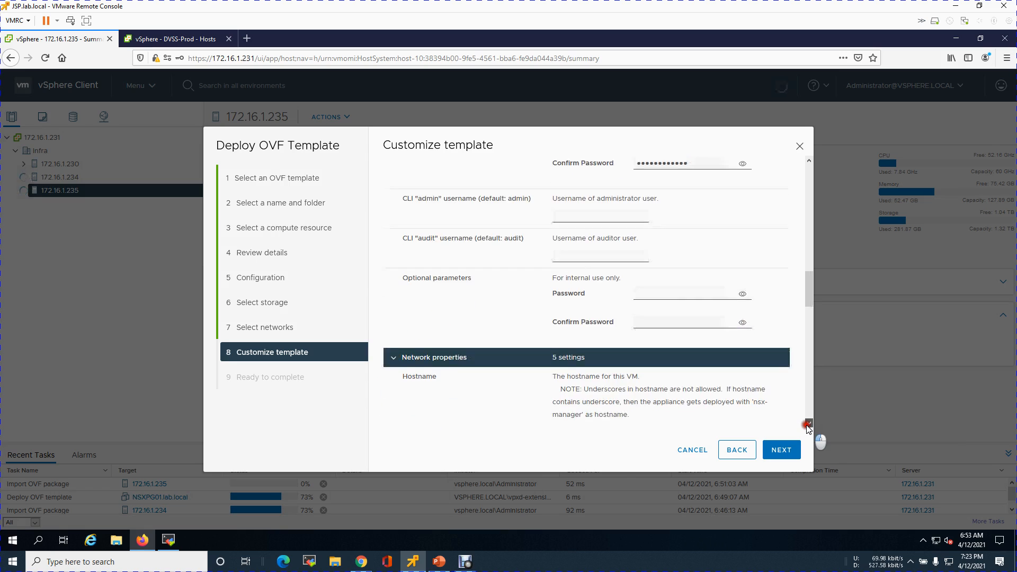
click(601, 297)
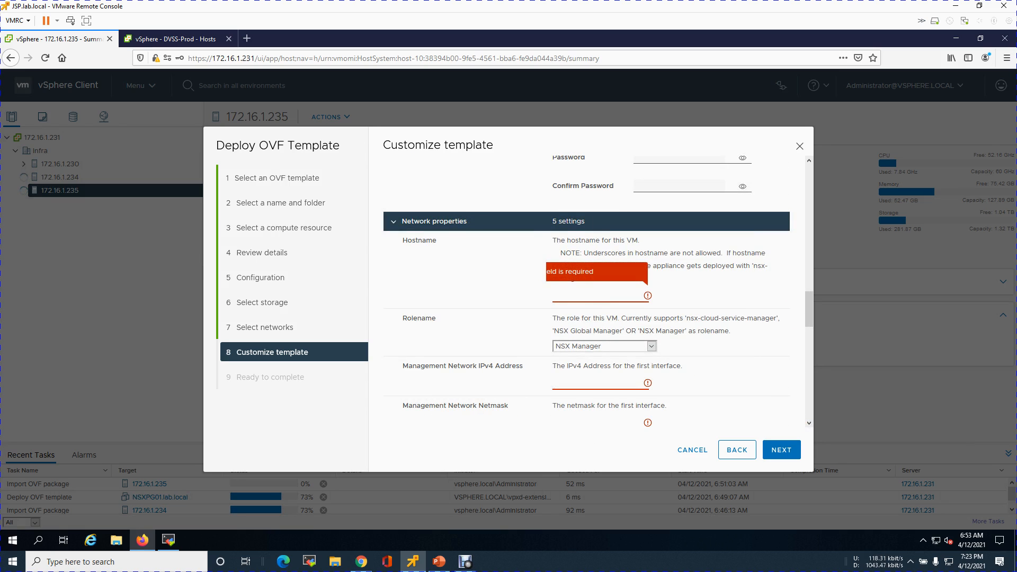
text(NSXSG01)
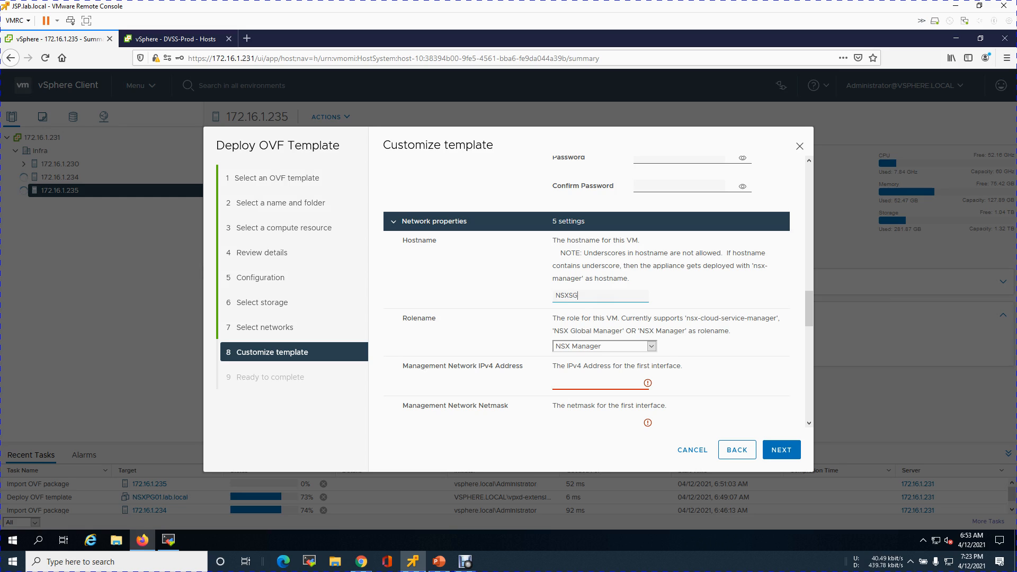
click(652, 346)
click(594, 385)
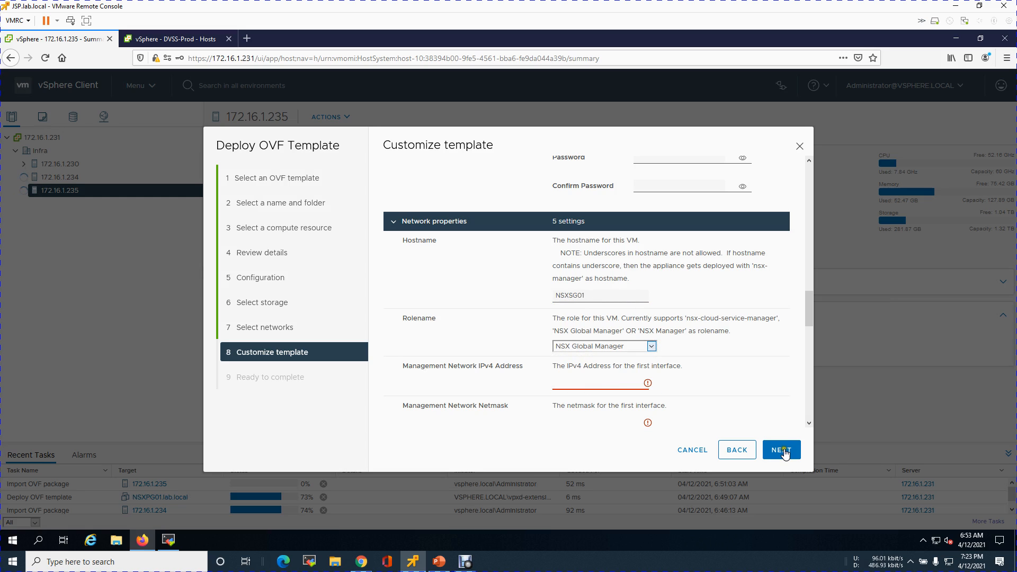
- Set the management IPv4 address to 10.0.100.30 and the netmask to 255.255.255.0, and enter the default IPv4 gateway
click(608, 383)
text(10.0.100.30)
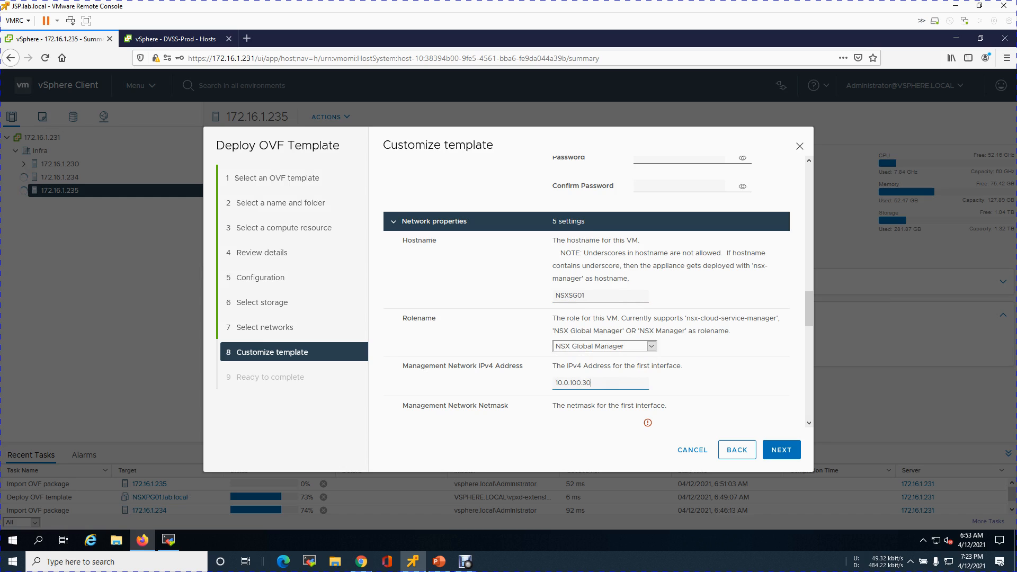
scroll(810, 423, down, 5)
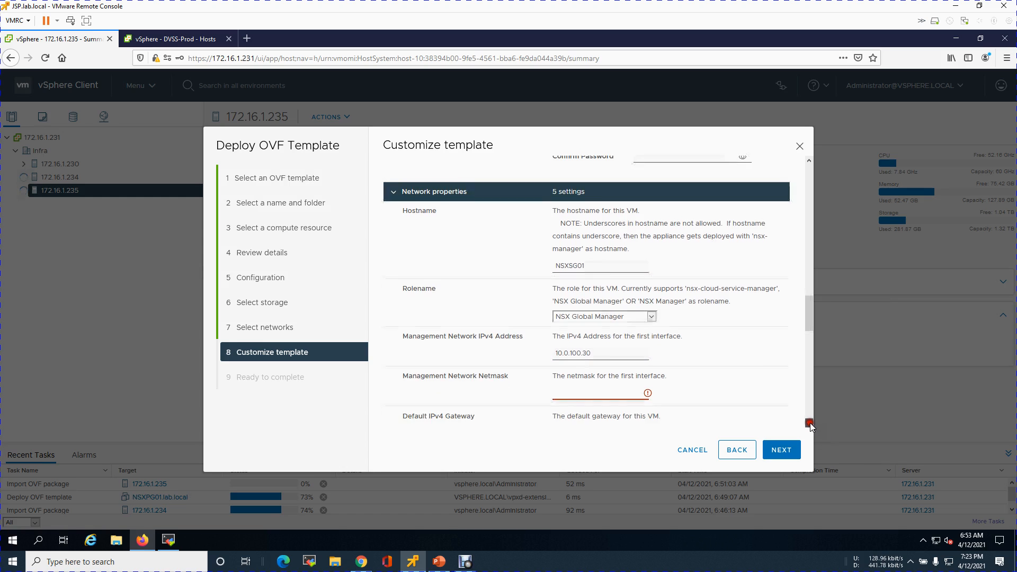
click(564, 227)
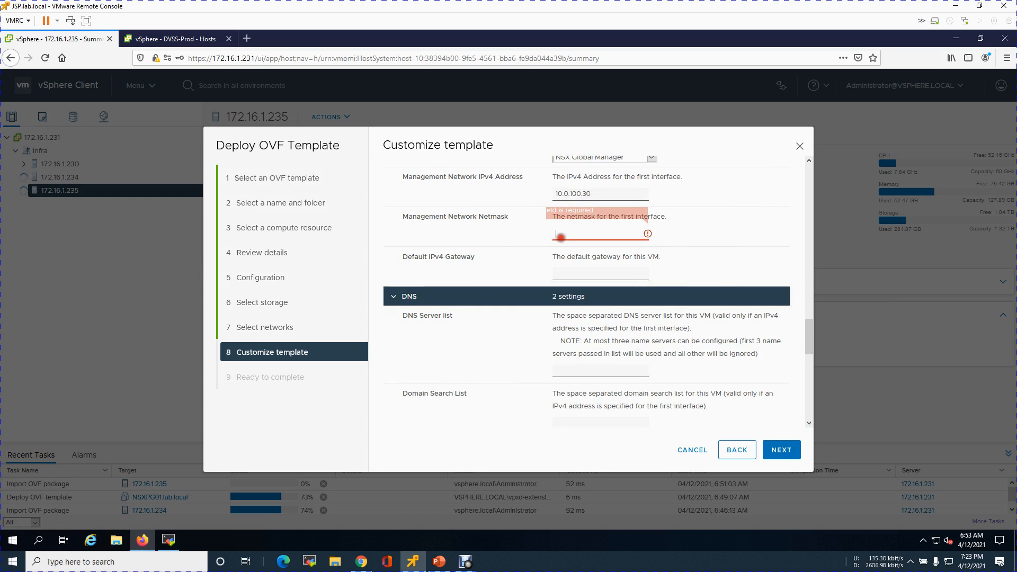
text(255.255.255.0)
text(10.0.1)
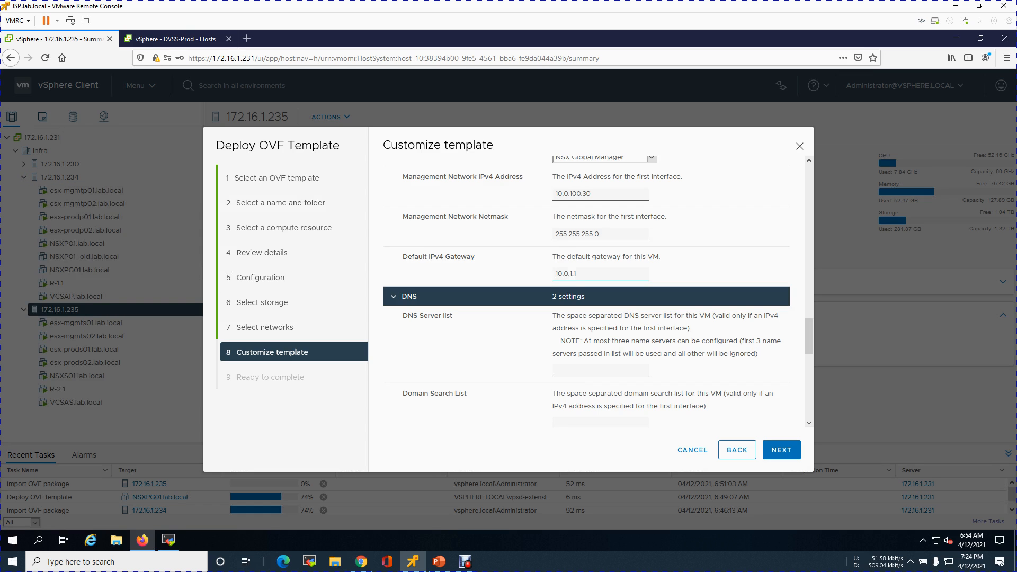
text(00)
- Set the DNS server to 10.0.5.130 and the domain search list to lab.local
click(607, 374)
text(10.0.5.130)
drag(806, 347, 810, 374)
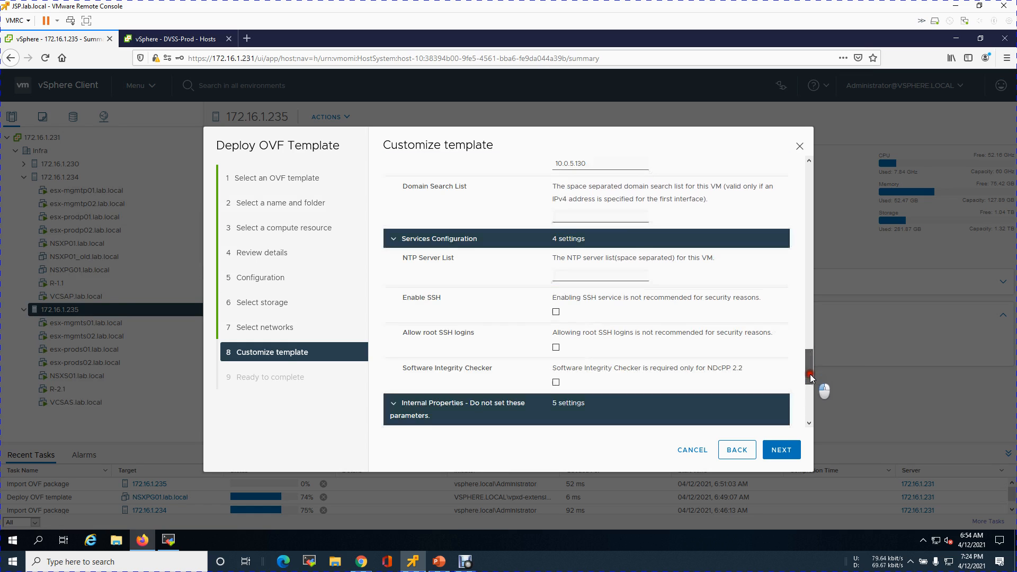
click(586, 217)
text(lab.local)
- Set the NTP server to 216.239.35.4 and enable SSH and root SSH logins
click(583, 273)
text(216.239.35.4)
click(556, 312)
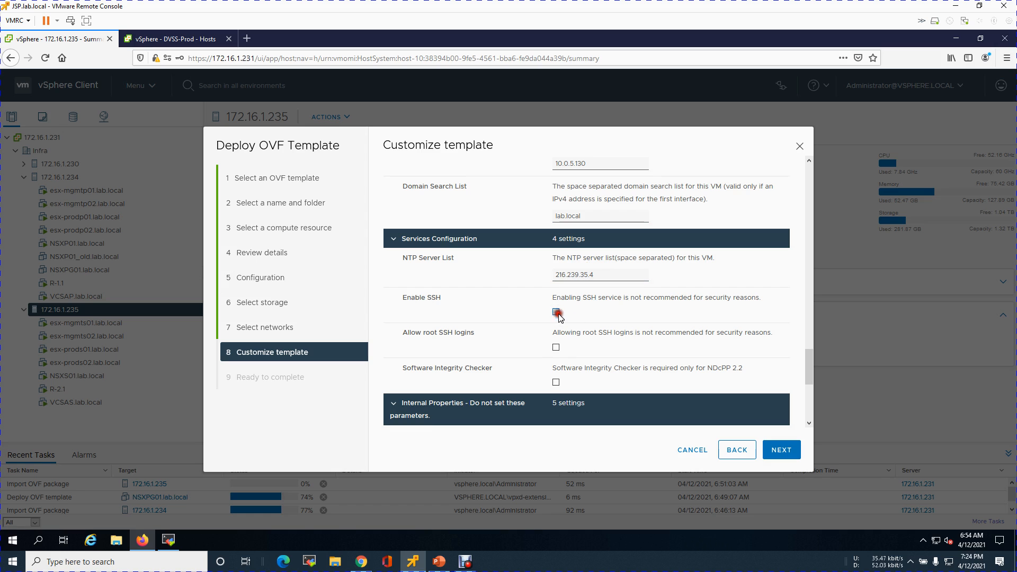
click(556, 347)
- Check the template properties, continue to the summary and finish the wizard to deploy NSXSG01.lab.local
drag(810, 379, 790, 175)
click(782, 451)
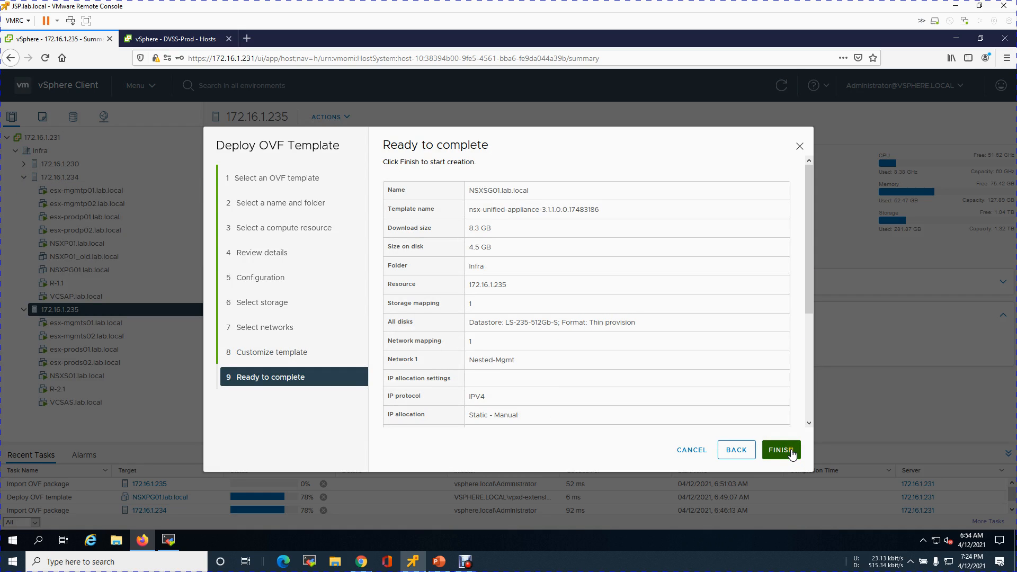
click(782, 451)
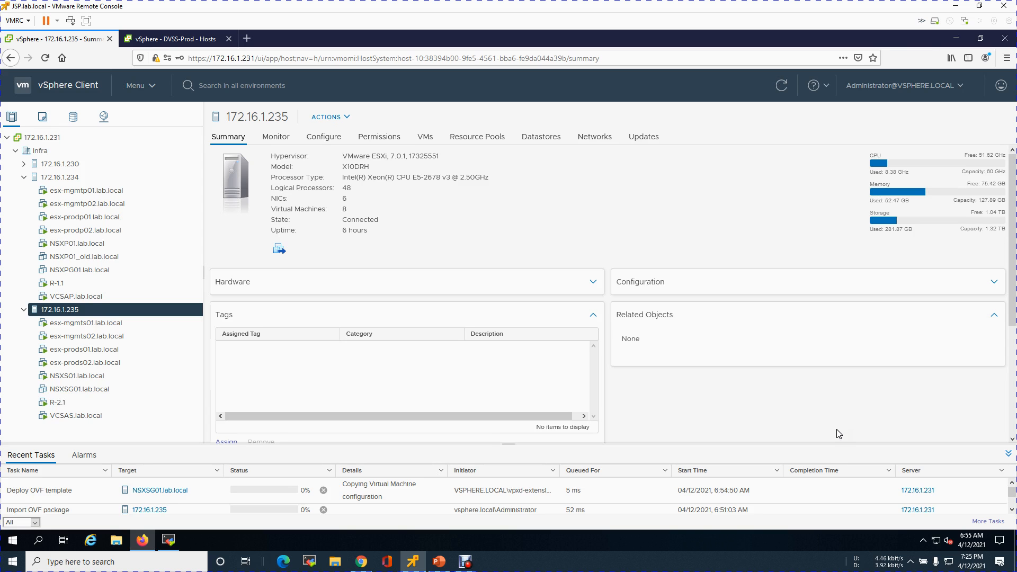
click(465, 561)
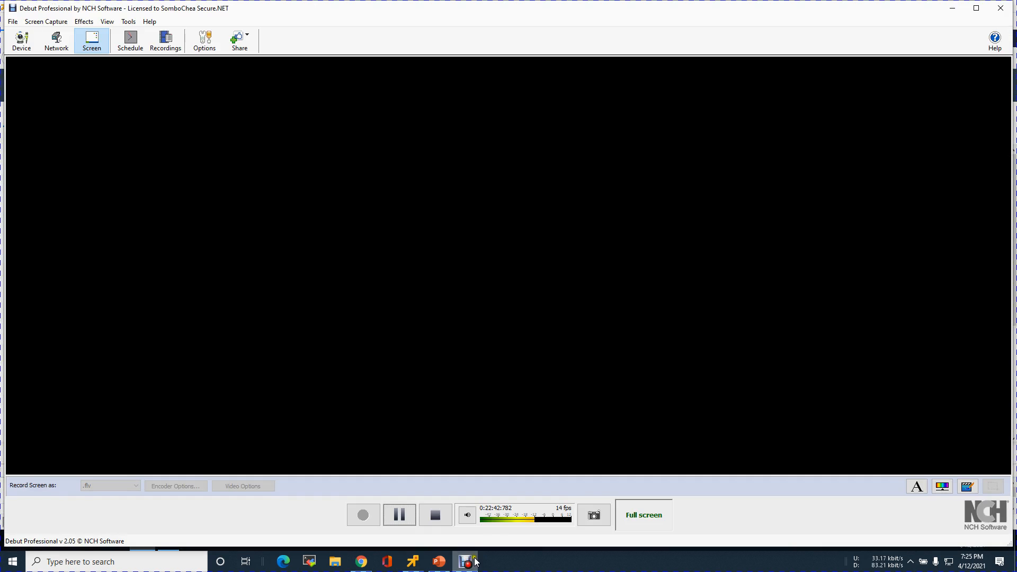